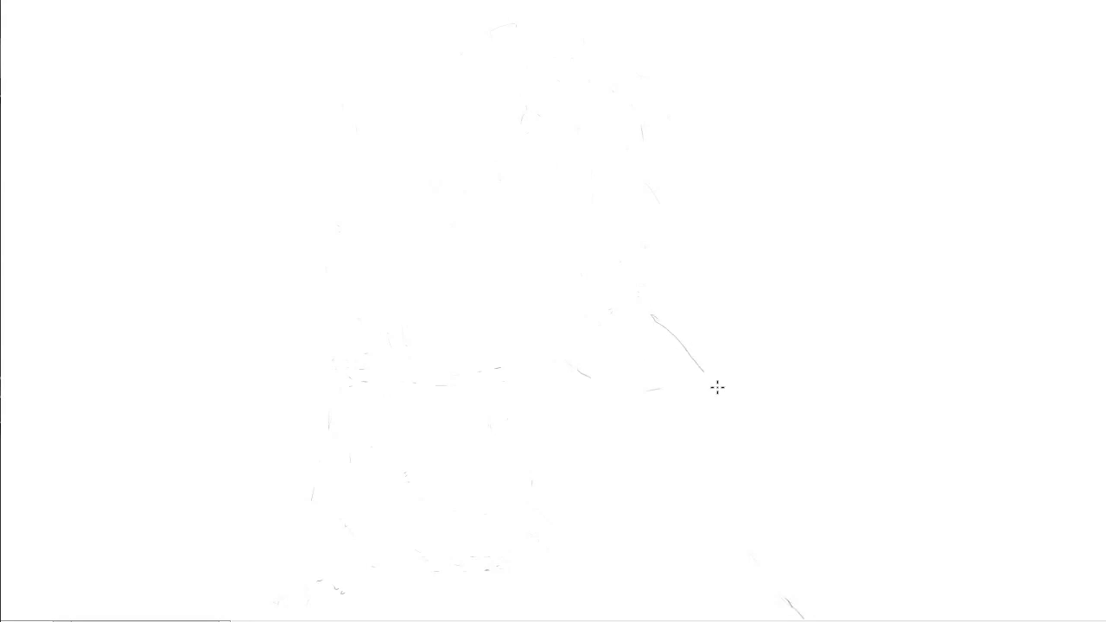
Step: Sketch the diagonal pavement edge and the first pot with its rising stems in loose pencil
drag(717, 387, 925, 614)
drag(624, 285, 687, 352)
mouse_move(611, 495)
mouse_down()
mouse_move(565, 489)
mouse_move(588, 609)
mouse_up()
drag(729, 501, 724, 553)
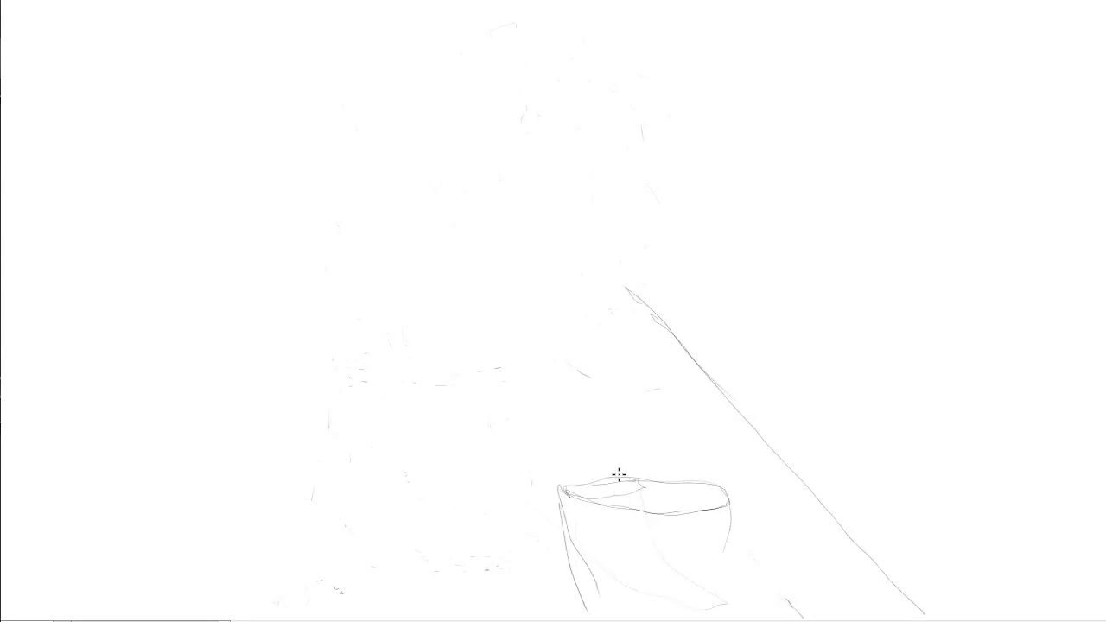
drag(601, 250, 615, 467)
drag(518, 380, 615, 472)
drag(748, 323, 682, 475)
Step: Add small leaf strokes along the first plant's stems
drag(730, 341, 710, 389)
drag(702, 402, 691, 411)
drag(741, 465, 720, 482)
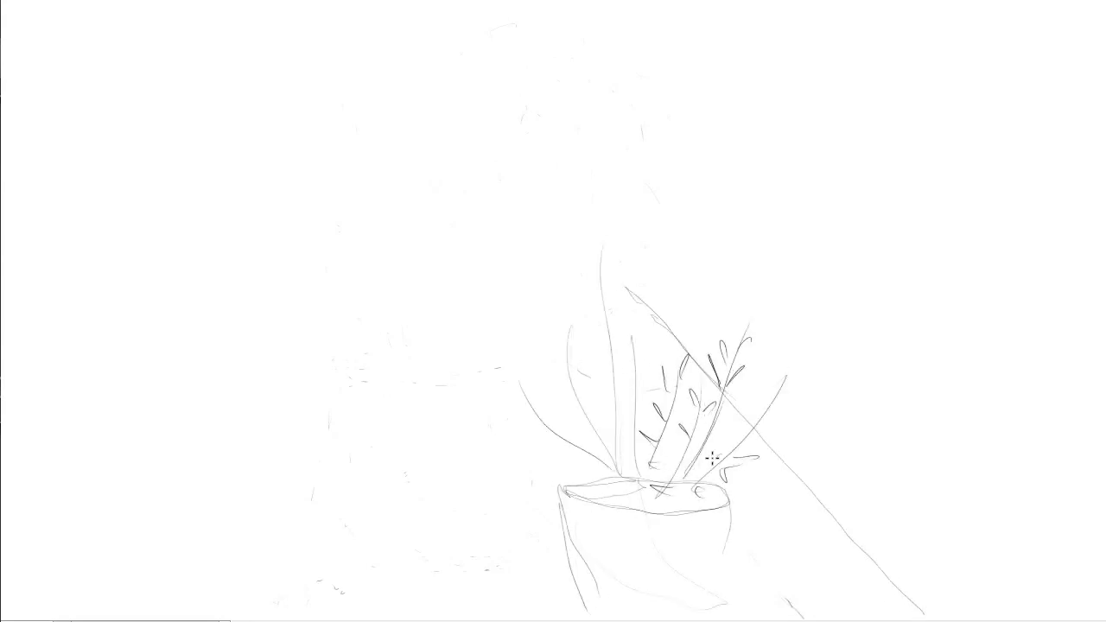
drag(781, 347, 764, 387)
drag(624, 313, 639, 449)
drag(603, 470, 562, 471)
Step: Draw tall stems rising high above the pot and darken the pot's rim and left side
mouse_move(490, 378)
mouse_down()
mouse_move(594, 449)
mouse_move(541, 67)
mouse_up()
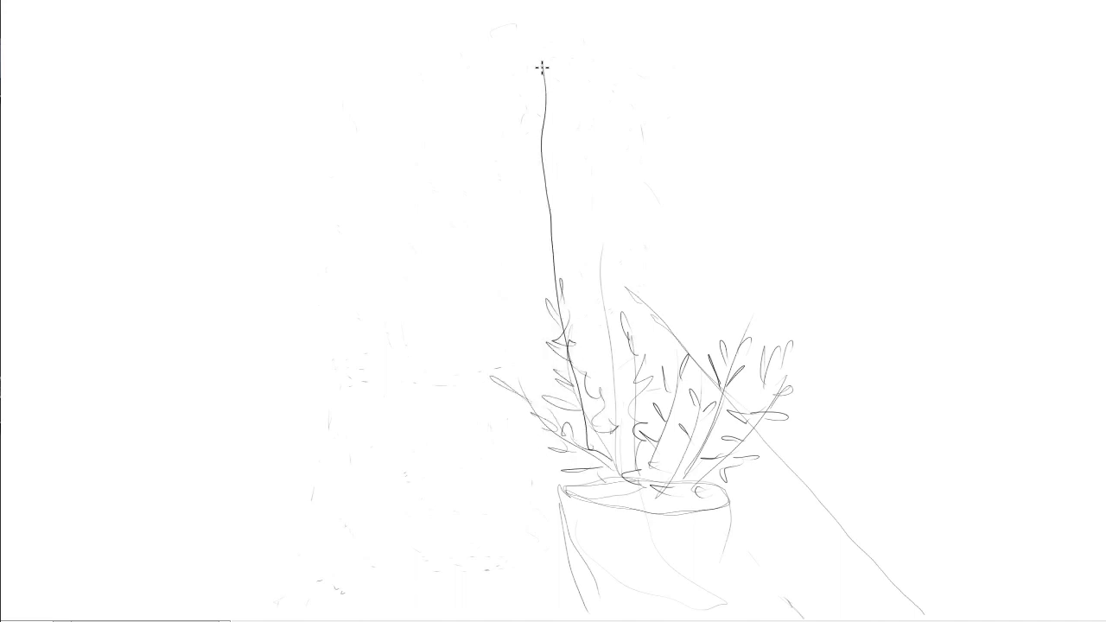
drag(644, 480, 692, 97)
drag(696, 341, 751, 199)
drag(734, 376, 838, 185)
drag(627, 320, 617, 173)
drag(572, 493, 563, 489)
drag(560, 493, 596, 609)
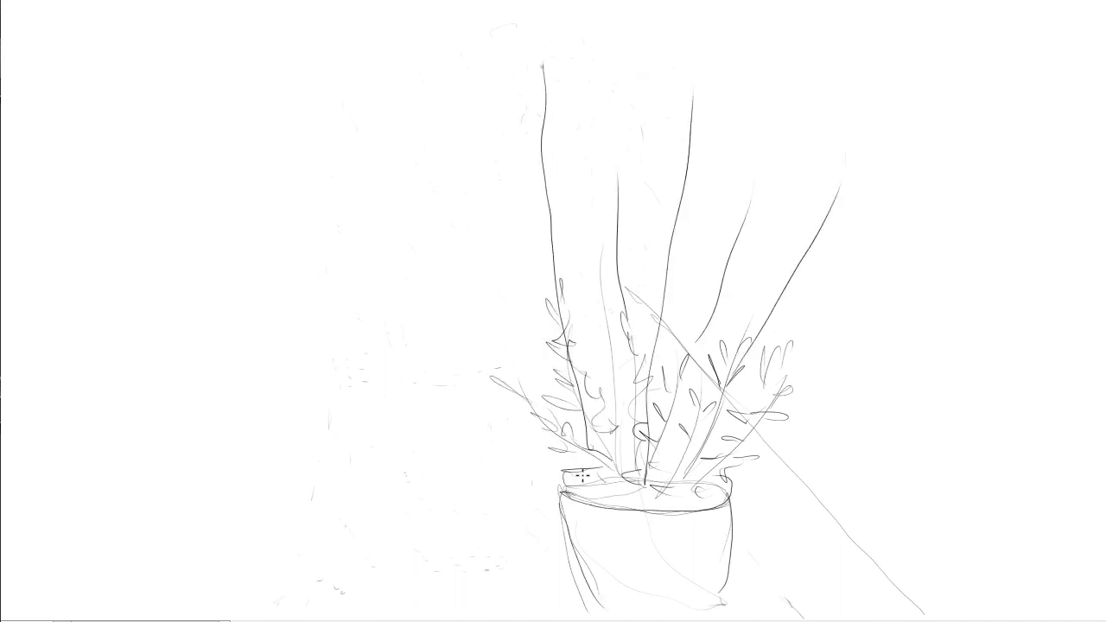
Step: Sketch a second potted plant to the left, a horizontal ground line, and extra stem strokes
mouse_move(473, 418)
mouse_down()
mouse_move(432, 507)
mouse_move(524, 436)
mouse_up()
mouse_move(449, 397)
mouse_down()
mouse_move(389, 264)
mouse_move(489, 333)
mouse_up()
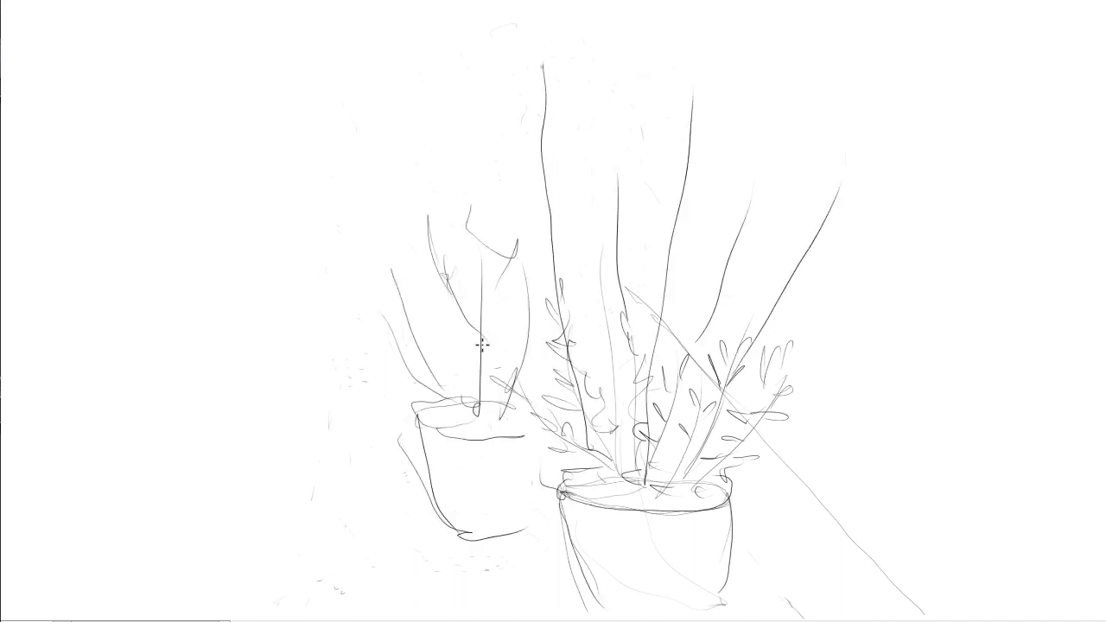
drag(496, 116, 476, 406)
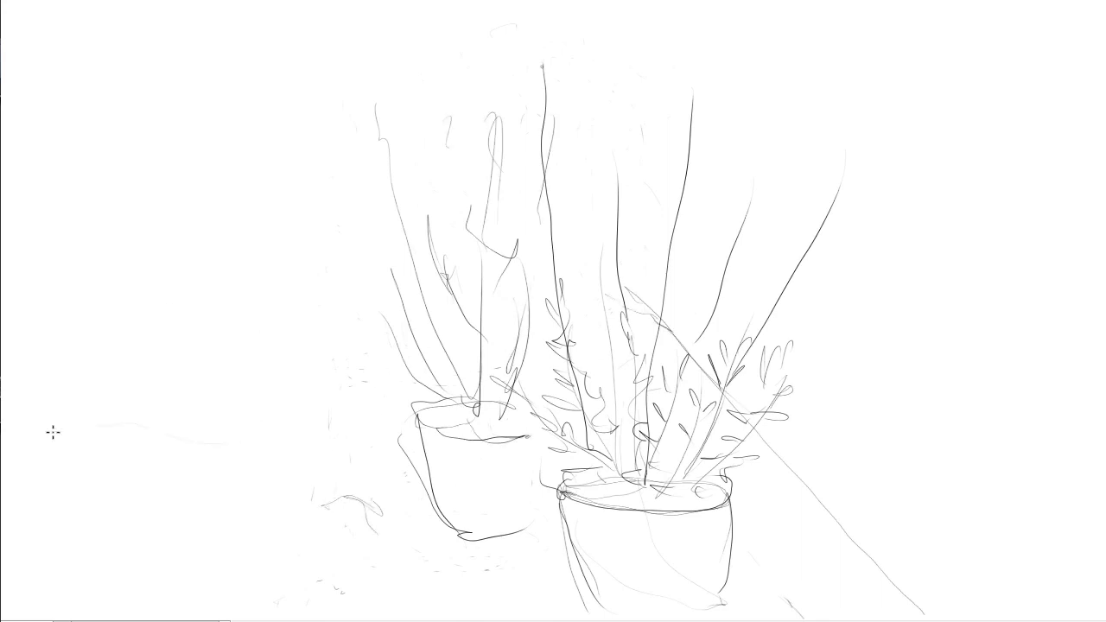
drag(412, 443, 82, 437)
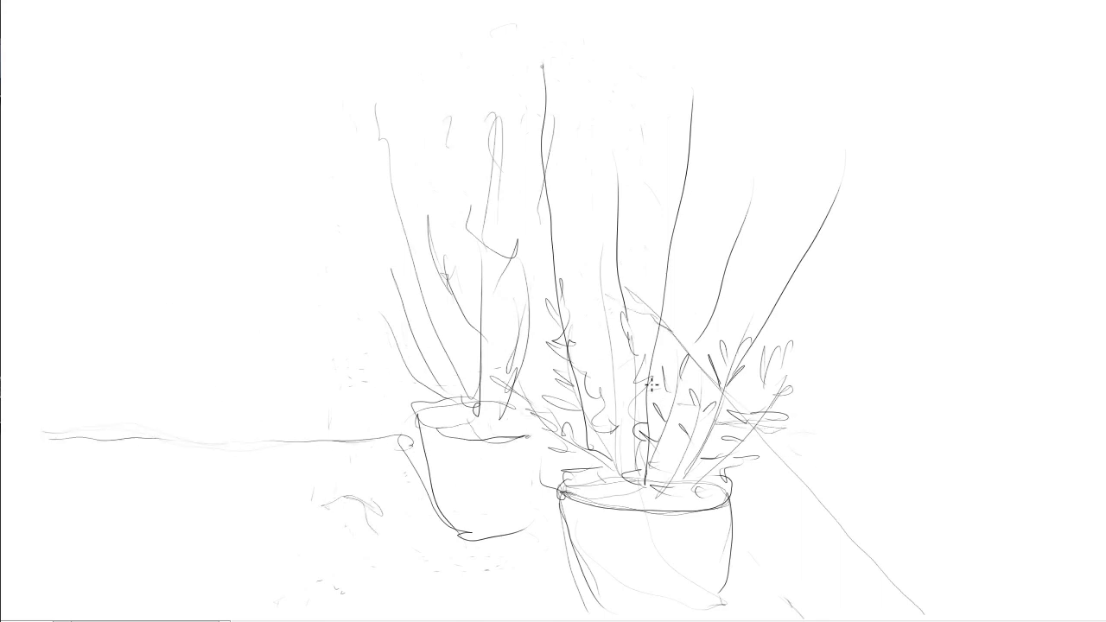
drag(476, 83, 487, 123)
drag(397, 292, 421, 309)
drag(553, 298, 513, 314)
Step: Dab sage-green leaves along and around the right plant's stem
mouse_move(553, 359)
mouse_down()
mouse_move(575, 332)
mouse_move(553, 406)
mouse_up()
mouse_move(605, 471)
mouse_down()
mouse_move(546, 422)
mouse_move(567, 395)
mouse_up()
mouse_move(605, 432)
mouse_down()
mouse_move(635, 475)
mouse_move(596, 346)
mouse_move(644, 363)
mouse_up()
drag(698, 406, 684, 471)
drag(752, 350, 713, 399)
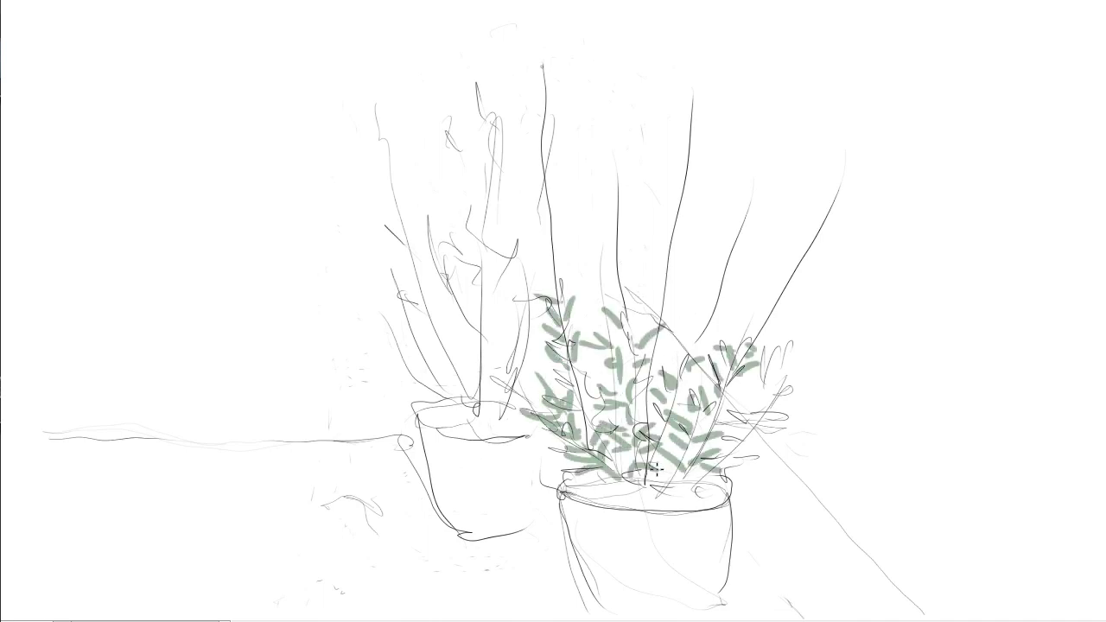
drag(609, 488, 518, 467)
drag(754, 451, 683, 485)
Step: Paint green leaves on the left plant and grey-green colour along the tall stems
mouse_move(442, 304)
mouse_down()
mouse_move(492, 337)
mouse_move(406, 380)
mouse_move(522, 333)
mouse_up()
drag(535, 276, 416, 271)
drag(380, 140, 403, 229)
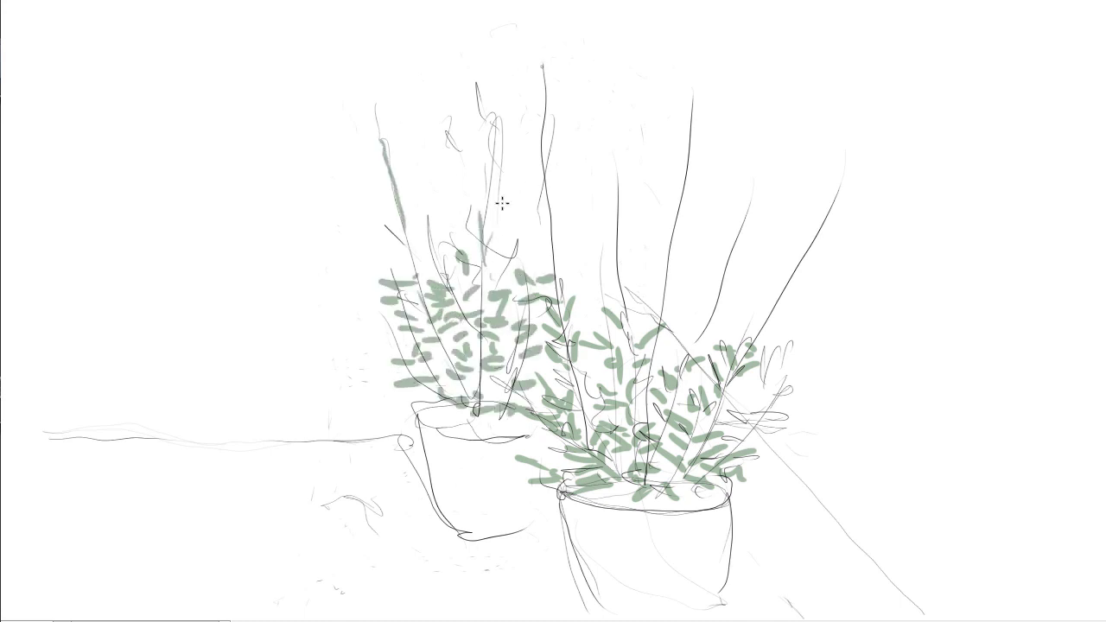
drag(477, 82, 494, 225)
drag(375, 101, 406, 285)
drag(525, 216, 518, 273)
drag(430, 160, 449, 302)
drag(691, 102, 657, 328)
drag(618, 182, 621, 361)
Step: Redraw the tall stems with thin grey pencil lines
drag(757, 192, 713, 307)
drag(840, 184, 762, 328)
drag(597, 243, 604, 337)
drag(555, 112, 506, 240)
drag(511, 242, 498, 290)
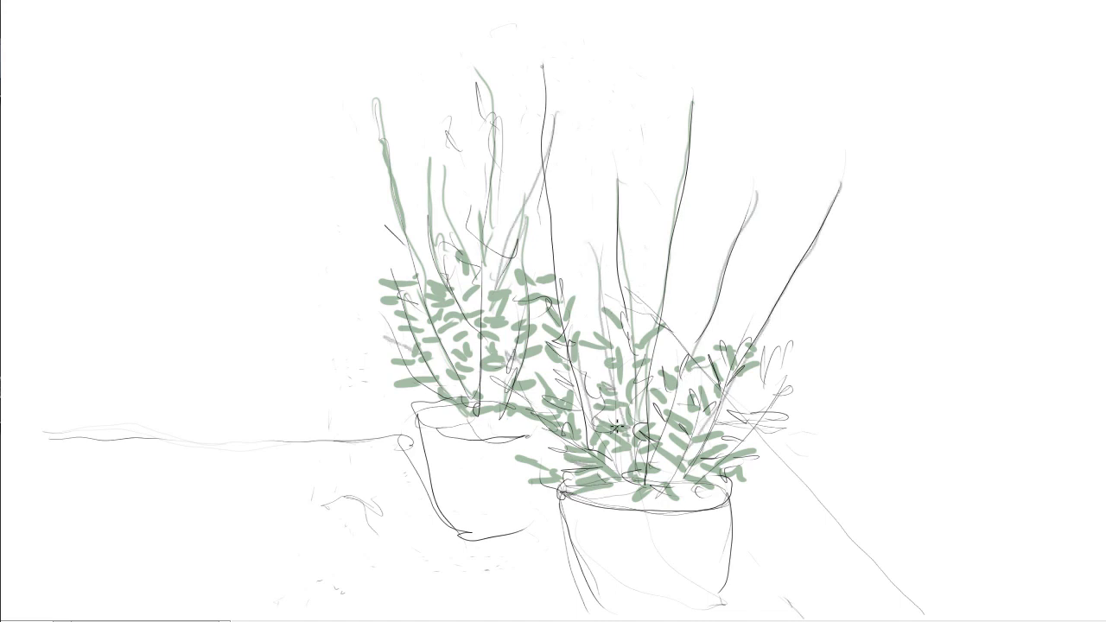
Step: Add dark grey leaf detail to the right plant and darken its foliage and pot rim
drag(617, 426, 640, 389)
drag(605, 458, 592, 406)
mouse_move(631, 355)
mouse_down()
mouse_move(643, 393)
mouse_move(588, 388)
mouse_up()
drag(674, 402, 704, 393)
mouse_move(561, 415)
mouse_down()
mouse_move(565, 378)
mouse_move(591, 367)
mouse_up()
drag(549, 482, 674, 517)
mouse_move(743, 371)
mouse_down()
mouse_move(760, 441)
mouse_move(717, 454)
mouse_up()
drag(544, 62, 552, 233)
drag(477, 54, 487, 204)
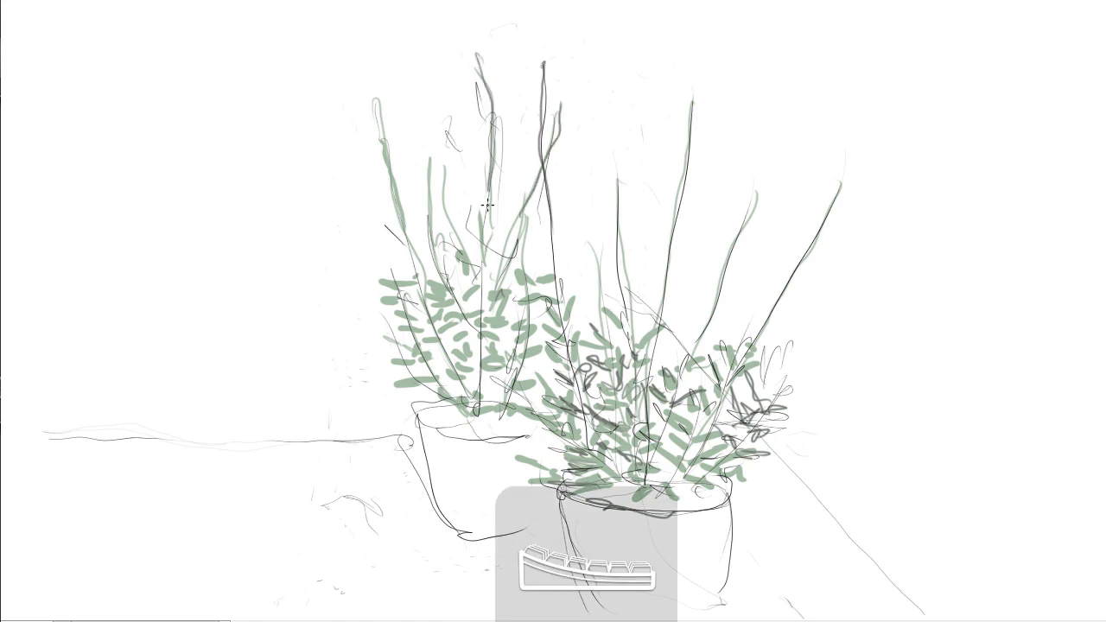
Step: Add dark grey leaf detail to the left plant and extra dark strokes on both plants
drag(373, 93, 390, 173)
drag(386, 229, 422, 268)
drag(365, 356, 458, 404)
mouse_move(425, 318)
mouse_down()
mouse_move(470, 390)
mouse_move(520, 426)
mouse_up()
drag(505, 347, 537, 298)
drag(543, 244, 523, 265)
drag(366, 265, 409, 278)
drag(458, 350, 484, 337)
mouse_move(658, 494)
mouse_down()
mouse_move(704, 465)
mouse_move(724, 471)
mouse_up()
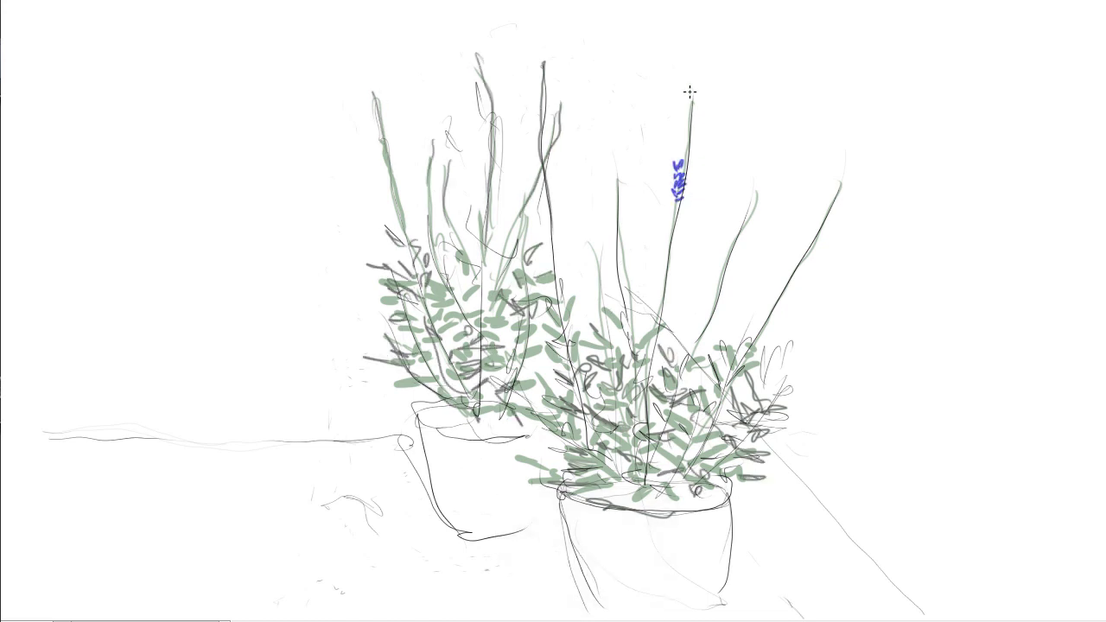
Step: Scribble blue lavender spikes on the right plant's stem tops
drag(686, 61, 684, 126)
drag(741, 212, 758, 148)
mouse_move(615, 203)
mouse_down()
mouse_move(612, 145)
mouse_move(561, 71)
mouse_up()
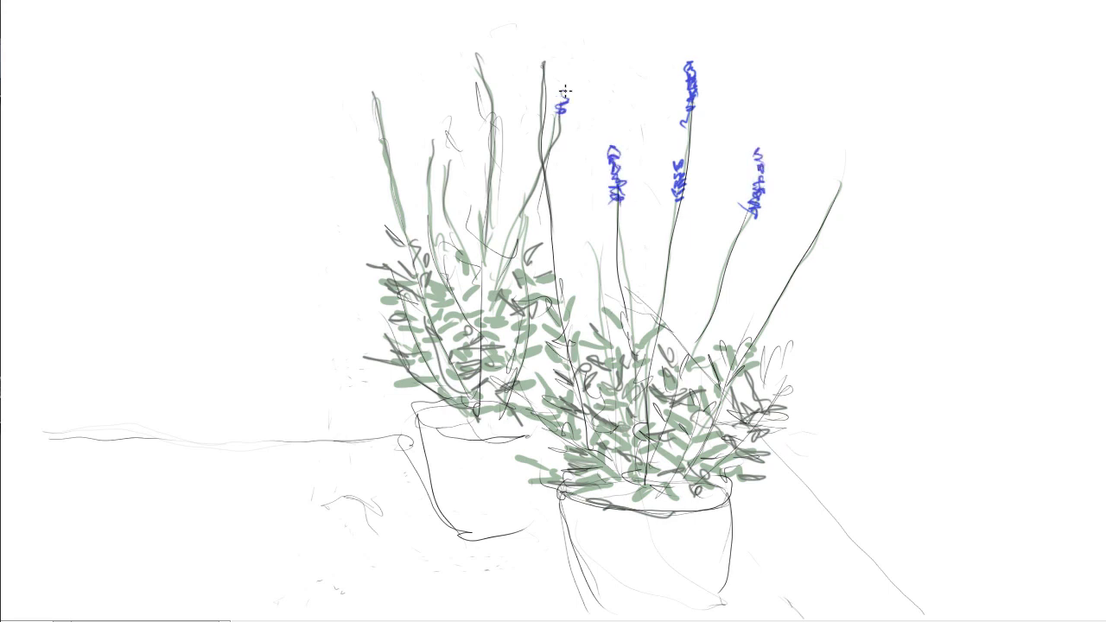
drag(543, 116, 542, 74)
Step: Add blue flower spikes to the left plant, two more spikes, and start hatching the right pot grey
mouse_move(447, 165)
mouse_down()
mouse_move(445, 121)
mouse_move(494, 95)
mouse_up()
drag(477, 78, 475, 42)
drag(388, 142, 370, 99)
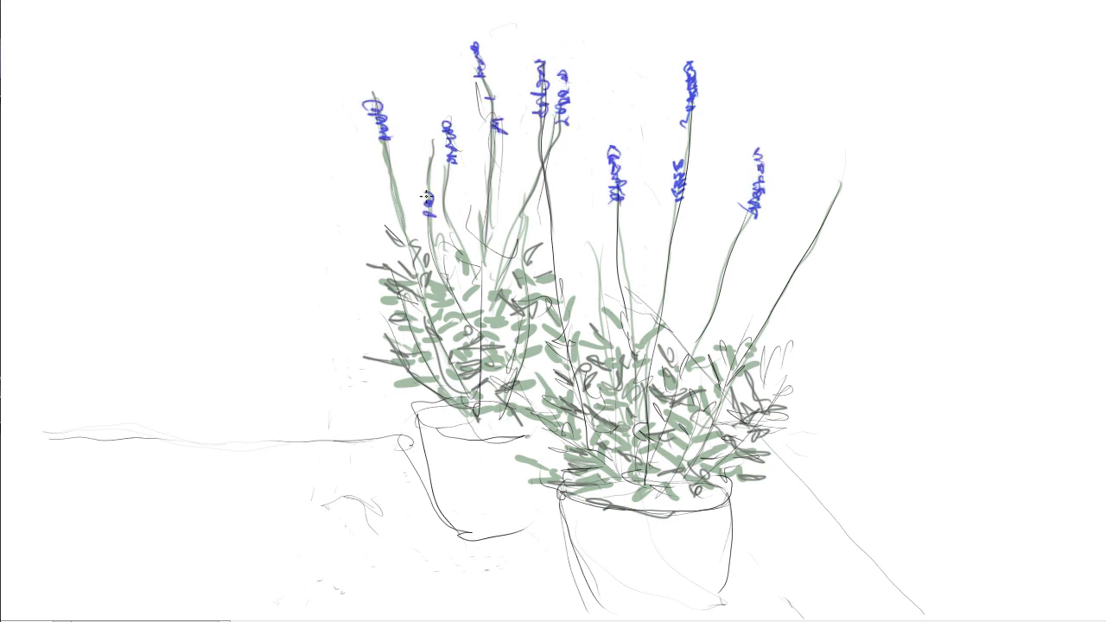
drag(427, 216, 432, 138)
drag(815, 251, 843, 173)
drag(597, 281, 571, 233)
mouse_move(562, 503)
mouse_down()
mouse_move(731, 497)
mouse_move(665, 605)
mouse_move(724, 527)
mouse_move(593, 578)
mouse_move(734, 497)
mouse_up()
Step: Fill the right pot with solid grey and paint the left pot grey with shadow
drag(596, 519, 717, 597)
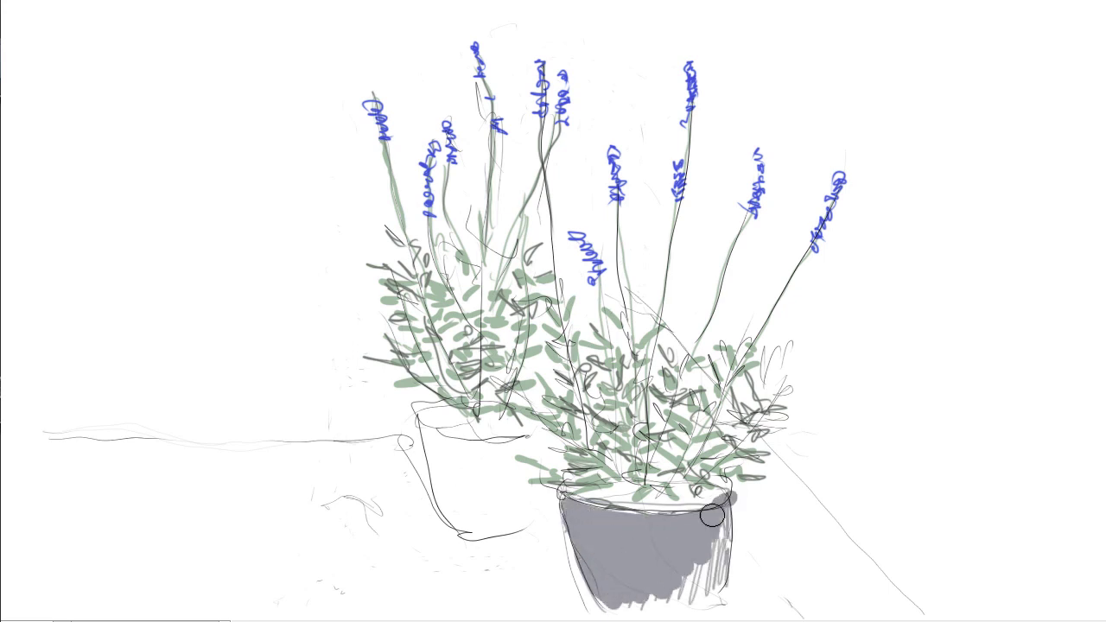
drag(691, 510, 725, 604)
mouse_move(529, 436)
mouse_down()
mouse_move(447, 460)
mouse_move(474, 456)
mouse_move(519, 503)
mouse_move(462, 526)
mouse_move(524, 531)
mouse_move(553, 432)
mouse_up()
drag(691, 558, 631, 609)
drag(427, 432, 454, 505)
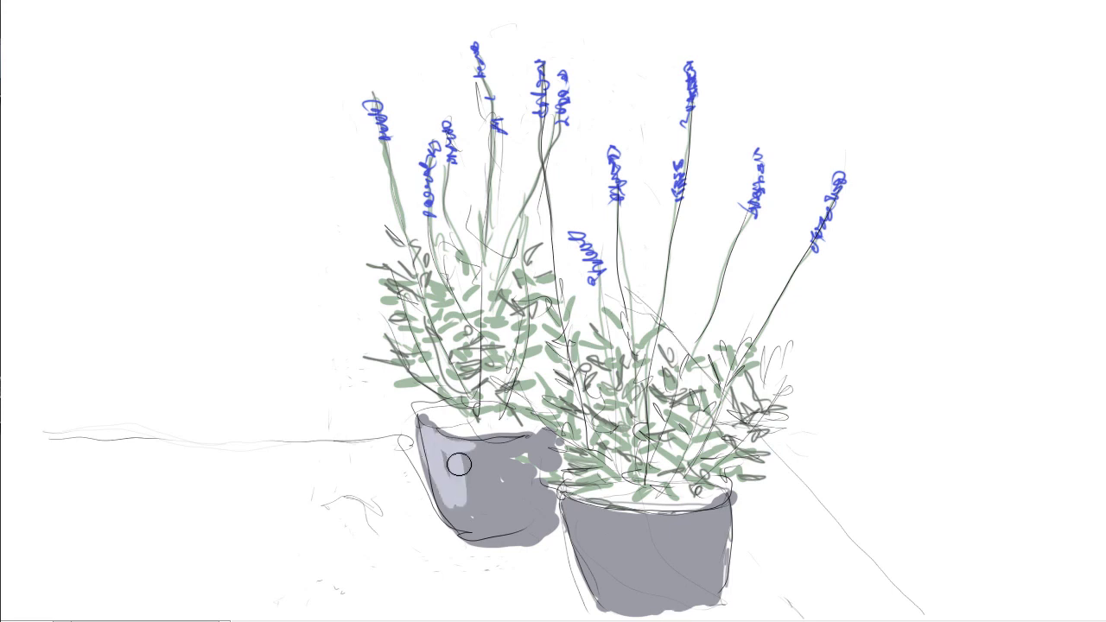
drag(458, 459, 485, 500)
Step: Add lavender-blue highlights to both pots and hatch dark shading over the left pot
mouse_move(588, 596)
mouse_down()
mouse_move(608, 525)
mouse_move(648, 605)
mouse_up()
drag(717, 510, 715, 592)
drag(639, 518, 666, 523)
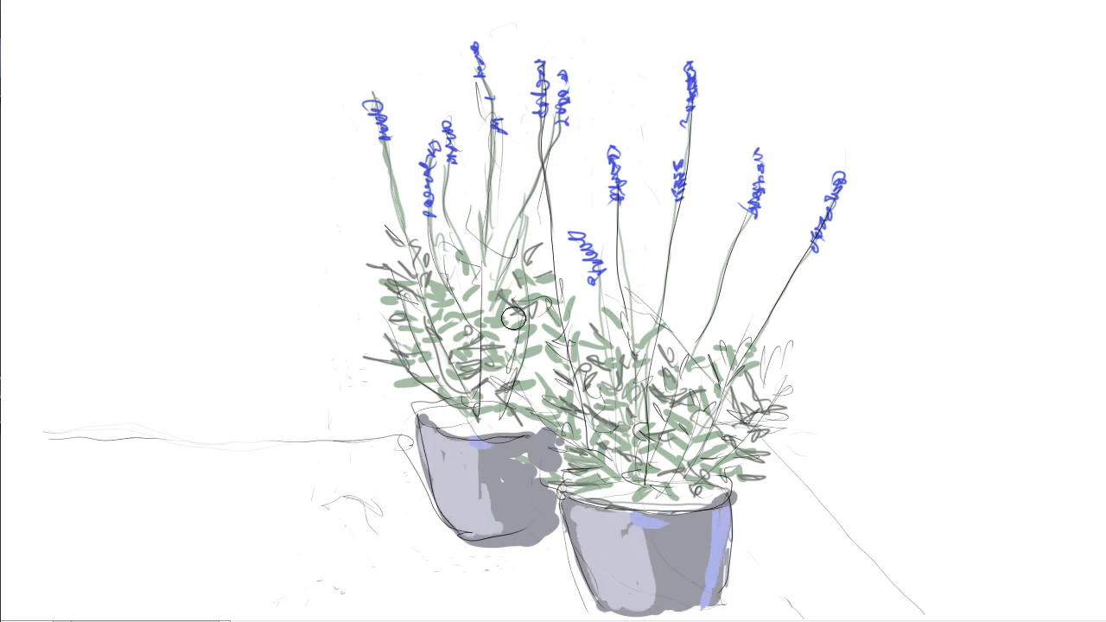
drag(462, 445, 506, 449)
drag(553, 441, 553, 475)
mouse_move(501, 514)
mouse_down()
mouse_move(545, 501)
mouse_move(484, 470)
mouse_move(519, 536)
mouse_move(462, 418)
mouse_move(424, 402)
mouse_up()
Step: Darken both pot rims and add dark cross-hatching to both pots
mouse_move(570, 497)
mouse_down()
mouse_move(665, 510)
mouse_move(734, 501)
mouse_up()
mouse_move(691, 519)
mouse_down()
mouse_move(640, 605)
mouse_move(628, 582)
mouse_move(683, 540)
mouse_up()
mouse_move(692, 510)
mouse_down()
mouse_move(717, 604)
mouse_move(709, 579)
mouse_up()
drag(544, 432, 480, 506)
drag(484, 450, 544, 549)
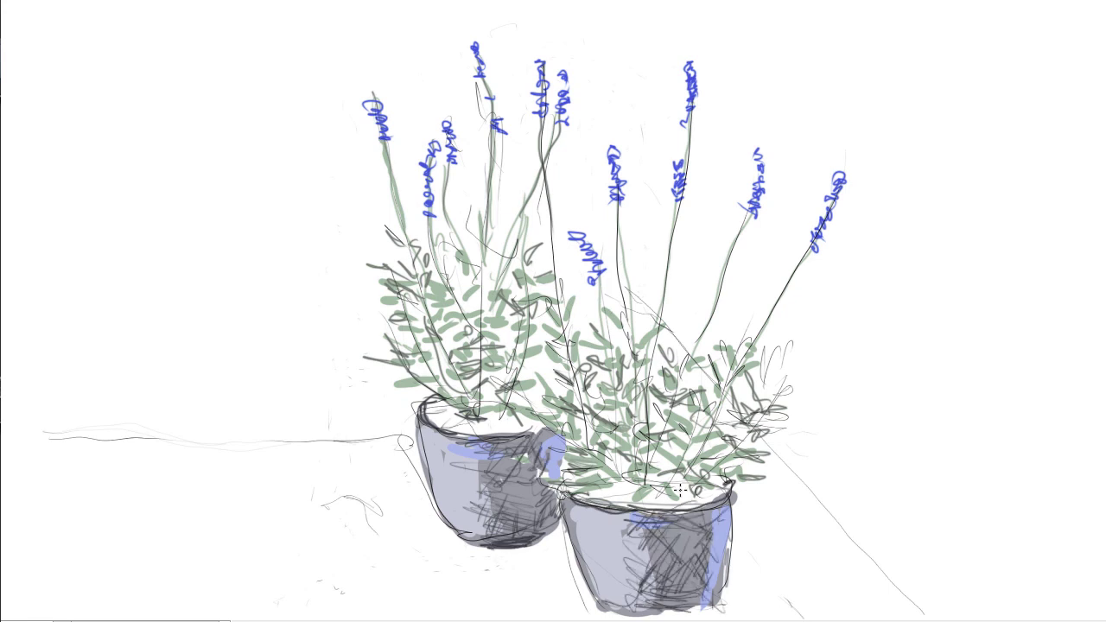
mouse_move(458, 436)
mouse_down()
mouse_move(492, 409)
mouse_move(482, 69)
mouse_up()
Step: Darken the left plant's stems and the right pot's rim with dark pencil
drag(549, 173, 560, 318)
drag(595, 413, 605, 465)
drag(564, 445, 639, 494)
drag(553, 496, 622, 508)
Step: Draw a dark wavy pavement edge to the lower right, add plant details, and scribble a grey cast shadow
mouse_move(853, 521)
mouse_down()
mouse_move(928, 609)
mouse_move(761, 450)
mouse_up()
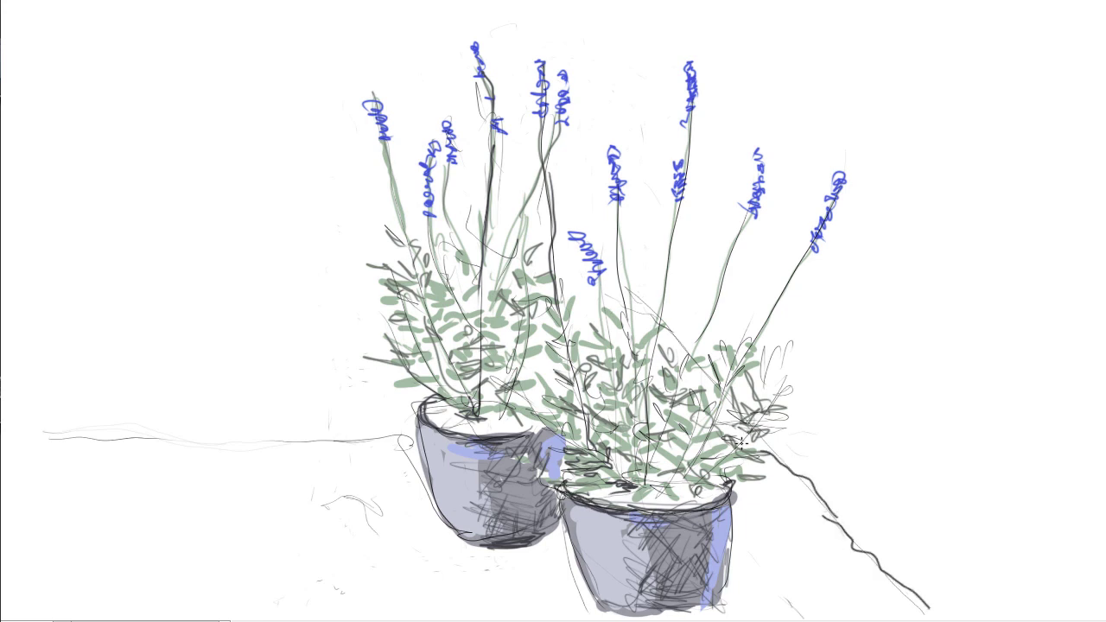
mouse_move(795, 361)
mouse_down()
mouse_move(730, 354)
mouse_move(736, 427)
mouse_up()
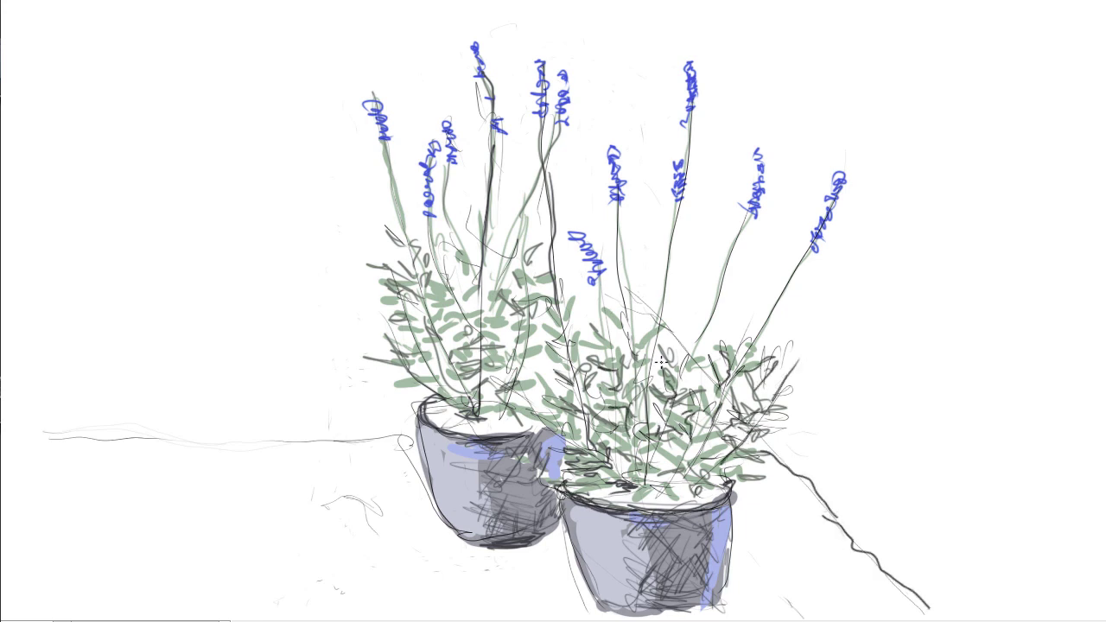
drag(471, 269, 480, 318)
drag(648, 483, 704, 445)
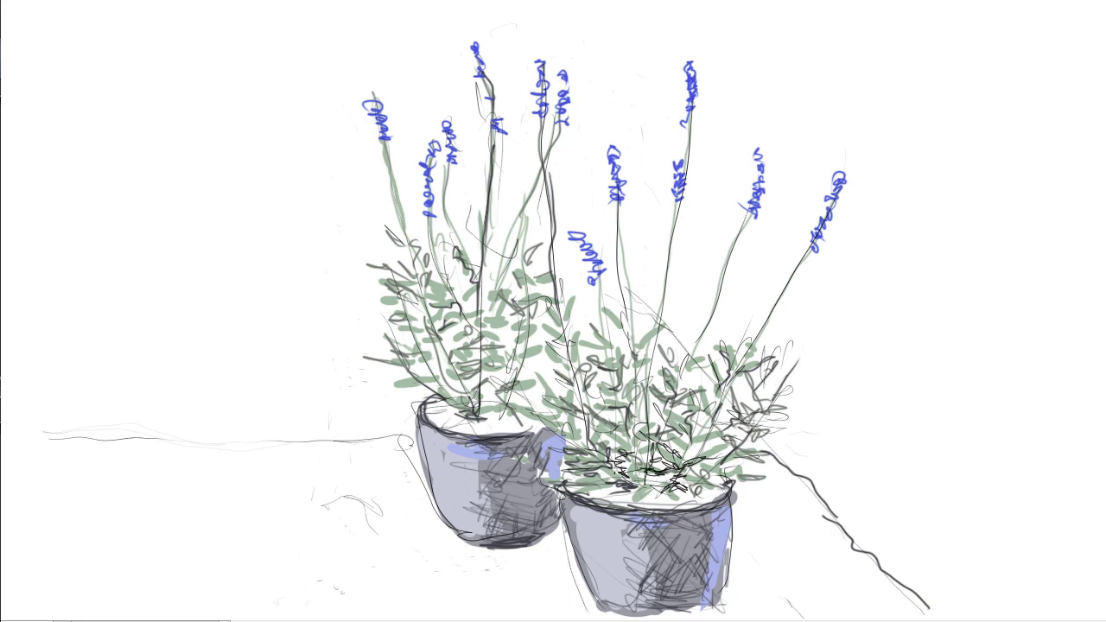
mouse_move(734, 610)
mouse_down()
mouse_move(723, 600)
mouse_move(740, 588)
mouse_move(735, 573)
mouse_move(749, 578)
mouse_move(869, 507)
mouse_move(847, 585)
mouse_move(881, 481)
mouse_move(876, 373)
mouse_move(906, 489)
mouse_move(869, 397)
mouse_move(875, 273)
mouse_move(953, 457)
mouse_move(950, 370)
mouse_move(1005, 511)
mouse_move(667, 327)
mouse_move(648, 298)
mouse_move(734, 393)
mouse_move(618, 346)
mouse_move(642, 351)
mouse_move(649, 236)
mouse_move(697, 227)
mouse_move(754, 470)
mouse_up()
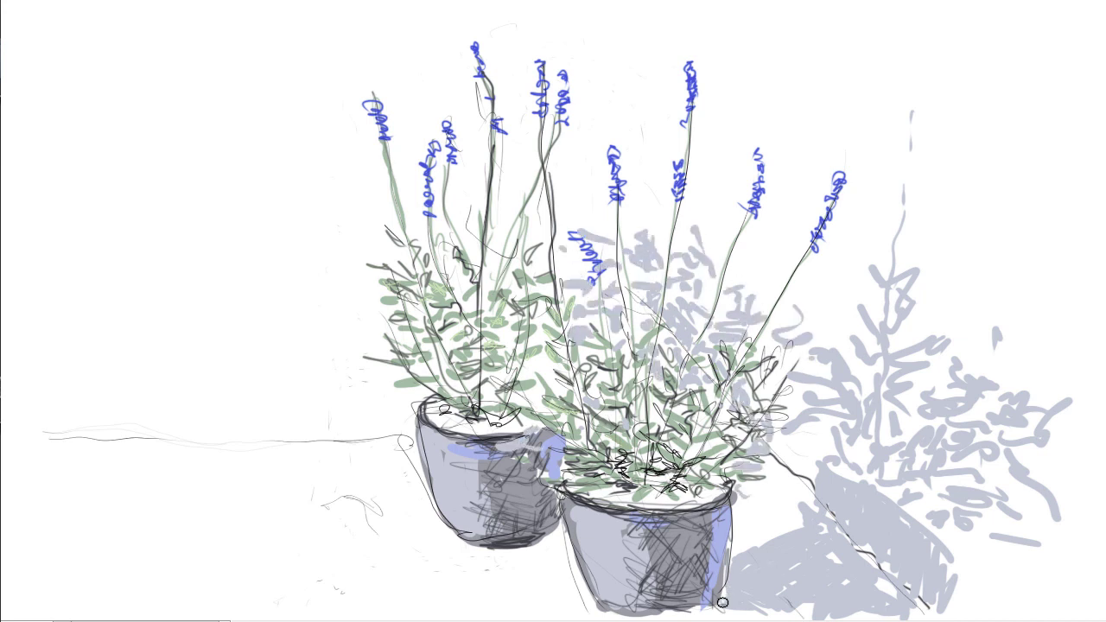
Step: Paint tall lavender-grey shadow stems climbing the wall to the upper right behind the plants
drag(959, 371, 1000, 150)
mouse_move(903, 91)
mouse_down()
mouse_move(1022, 484)
mouse_move(1066, 242)
mouse_move(1069, 489)
mouse_move(964, 615)
mouse_move(1020, 544)
mouse_up()
drag(726, 65, 715, 233)
mouse_move(811, 17)
mouse_down()
mouse_move(808, 134)
mouse_move(777, 155)
mouse_up()
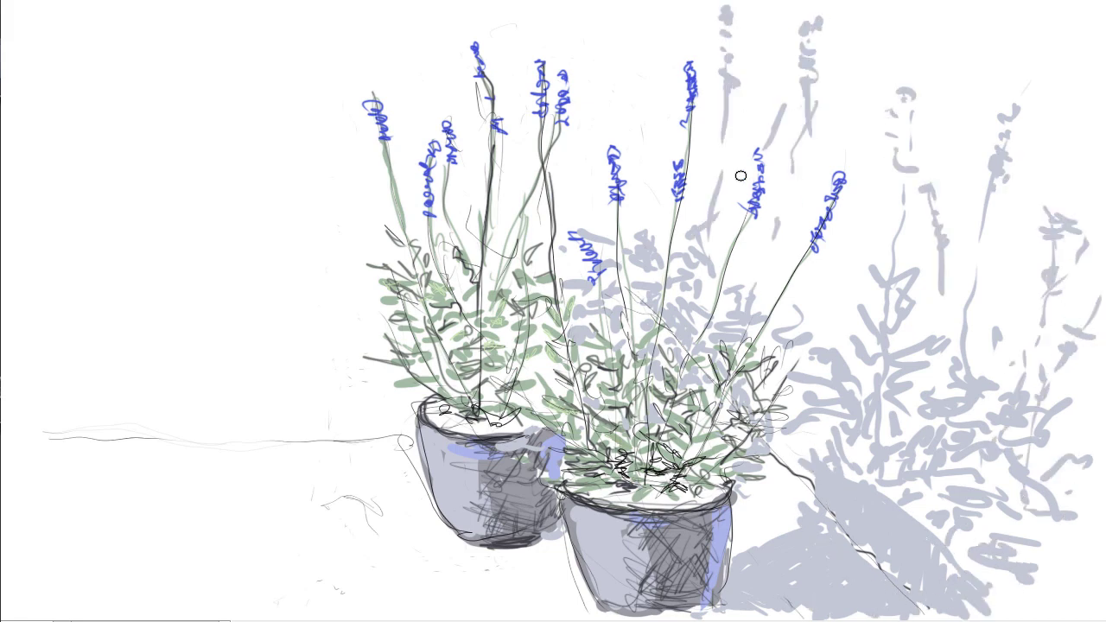
drag(743, 216, 760, 311)
drag(791, 26, 800, 123)
mouse_move(653, 8)
mouse_down()
mouse_move(641, 109)
mouse_move(588, 164)
mouse_up()
drag(661, 69, 661, 119)
drag(803, 294, 834, 327)
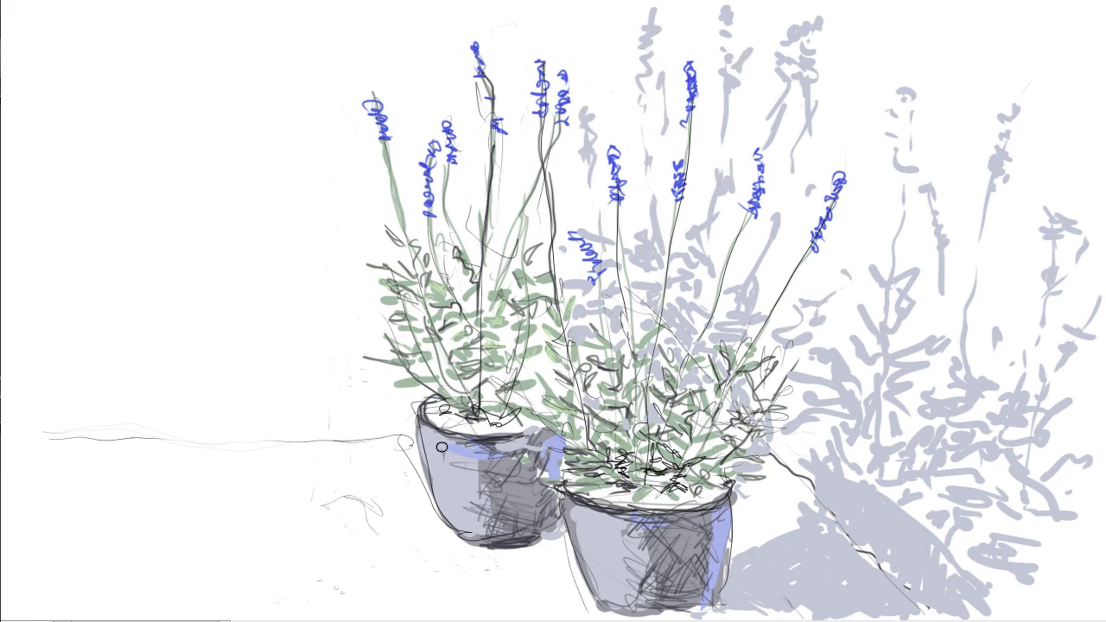
Step: Redraw the lower-right pavement edge and darken stems and a flower head with dark pencil
drag(782, 474, 960, 605)
drag(864, 553, 968, 618)
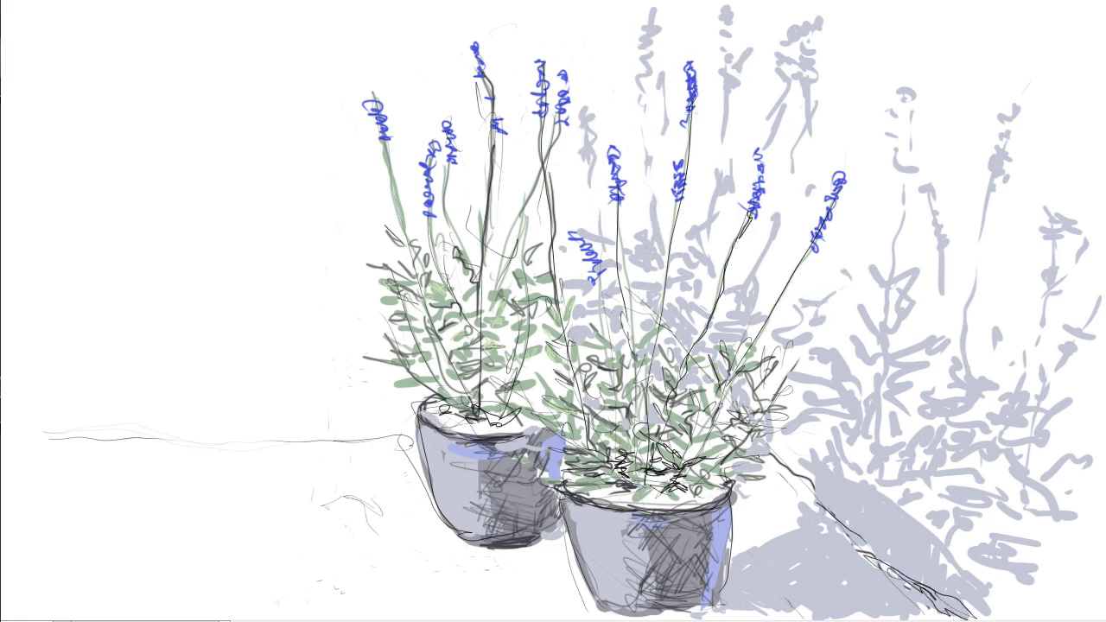
drag(693, 108, 661, 373)
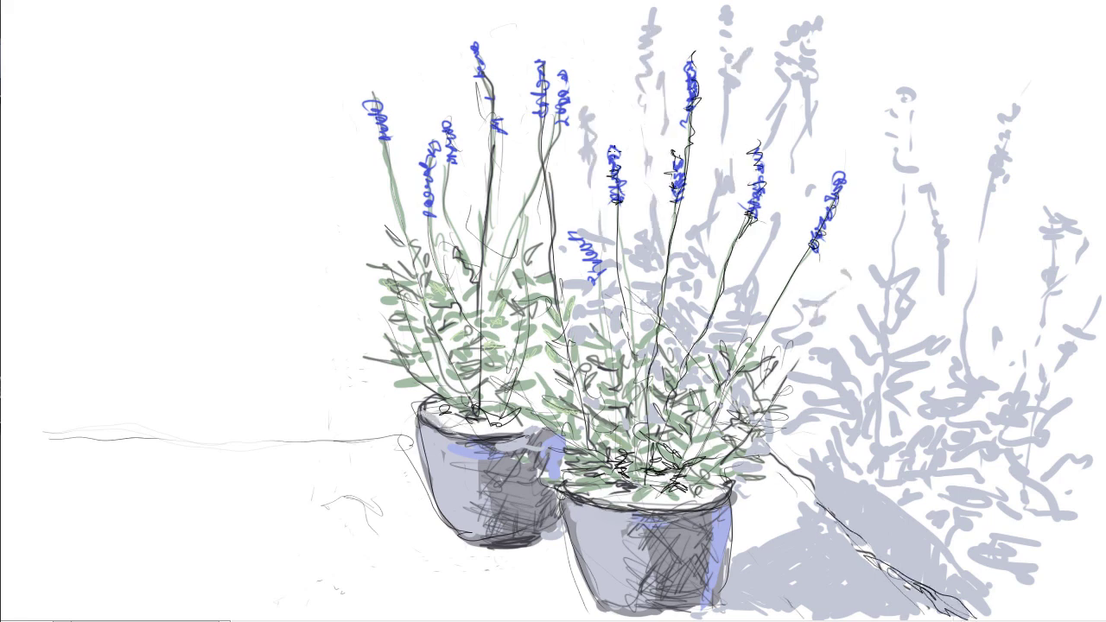
drag(605, 128, 617, 157)
mouse_move(550, 159)
mouse_down()
mouse_move(510, 259)
mouse_move(489, 427)
mouse_up()
drag(524, 254, 482, 324)
Step: Darken the left plant's stems and scribble dark detail over the blue flower heads
drag(456, 46, 493, 108)
drag(454, 160, 435, 229)
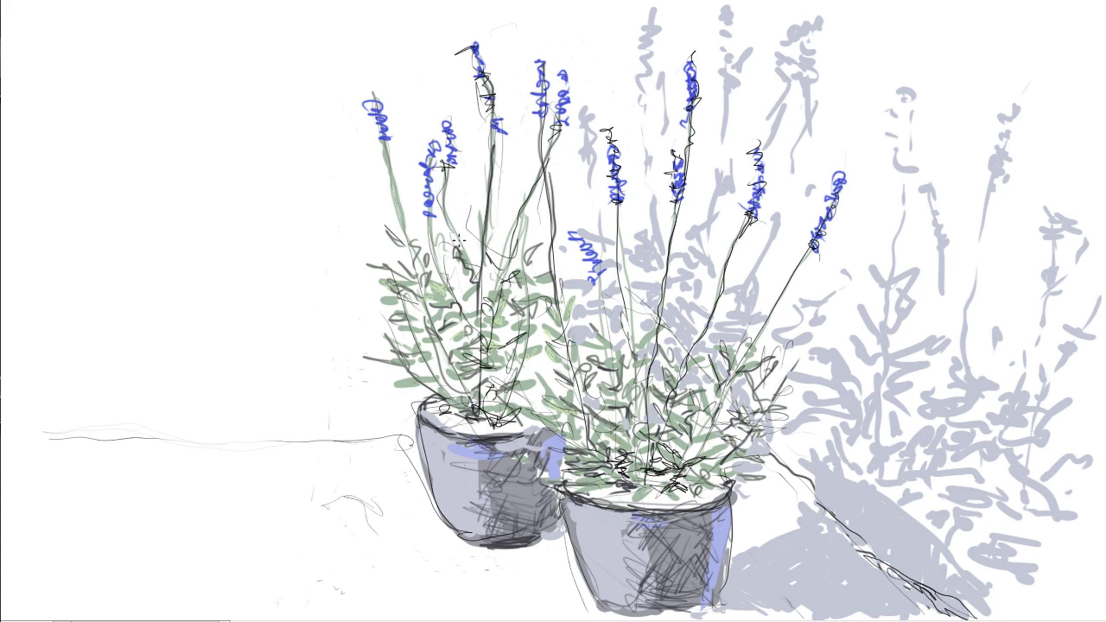
drag(690, 54, 696, 110)
drag(489, 93, 468, 57)
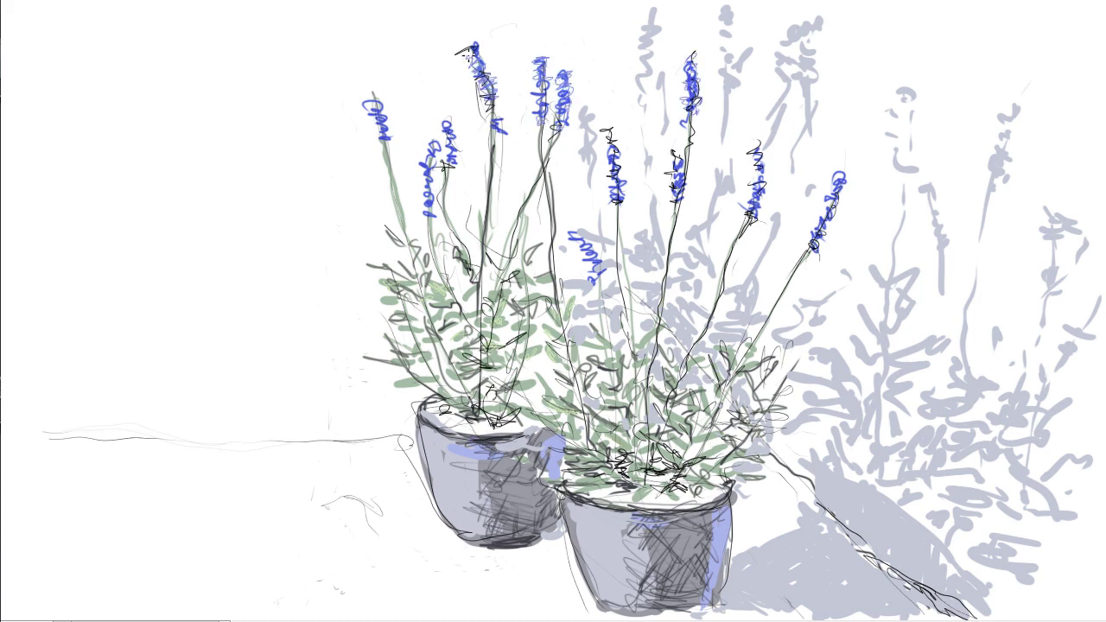
Step: Add more dark flower detail, then fill both pots' soil with brown scribbles
drag(757, 208, 754, 143)
drag(812, 251, 838, 177)
drag(366, 121, 391, 147)
drag(600, 485, 638, 506)
mouse_move(568, 472)
mouse_down()
mouse_move(613, 496)
mouse_move(719, 505)
mouse_move(660, 501)
mouse_up()
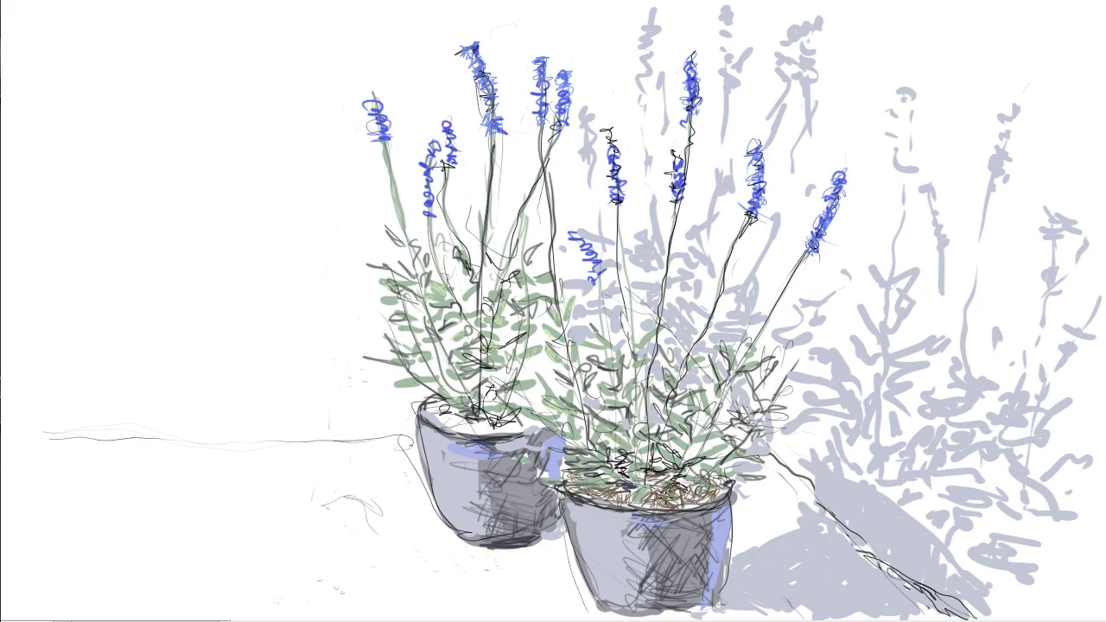
mouse_move(434, 413)
mouse_down()
mouse_move(527, 432)
mouse_move(478, 423)
mouse_up()
mouse_move(423, 401)
mouse_down()
mouse_move(462, 419)
mouse_move(380, 363)
mouse_up()
drag(423, 338, 376, 362)
Step: Add darker green leaves across the foliage of both plants
drag(367, 321, 411, 361)
mouse_move(398, 406)
mouse_down()
mouse_move(456, 383)
mouse_move(455, 438)
mouse_up()
drag(439, 355, 460, 377)
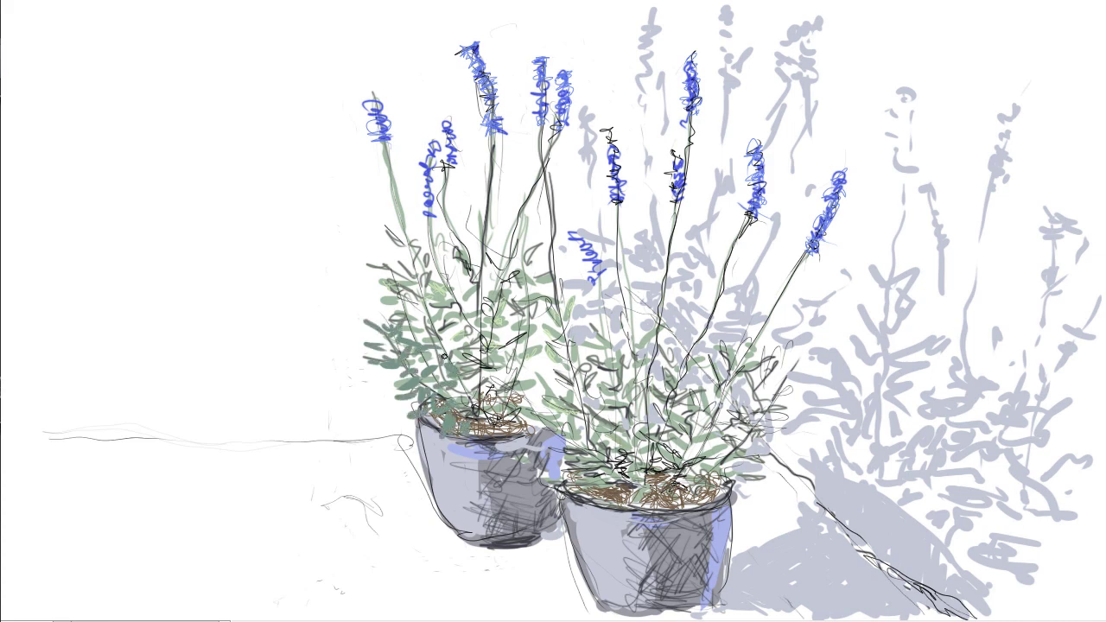
drag(536, 398, 622, 508)
drag(496, 382, 527, 363)
drag(502, 324, 544, 374)
Step: Paint darker green leaf strokes across the foliage, concentrating on the right plant
mouse_move(429, 330)
mouse_down()
mouse_move(460, 279)
mouse_move(420, 247)
mouse_up()
drag(522, 397, 590, 384)
drag(558, 330, 596, 375)
drag(643, 425, 697, 391)
drag(657, 394, 708, 335)
drag(647, 504, 713, 536)
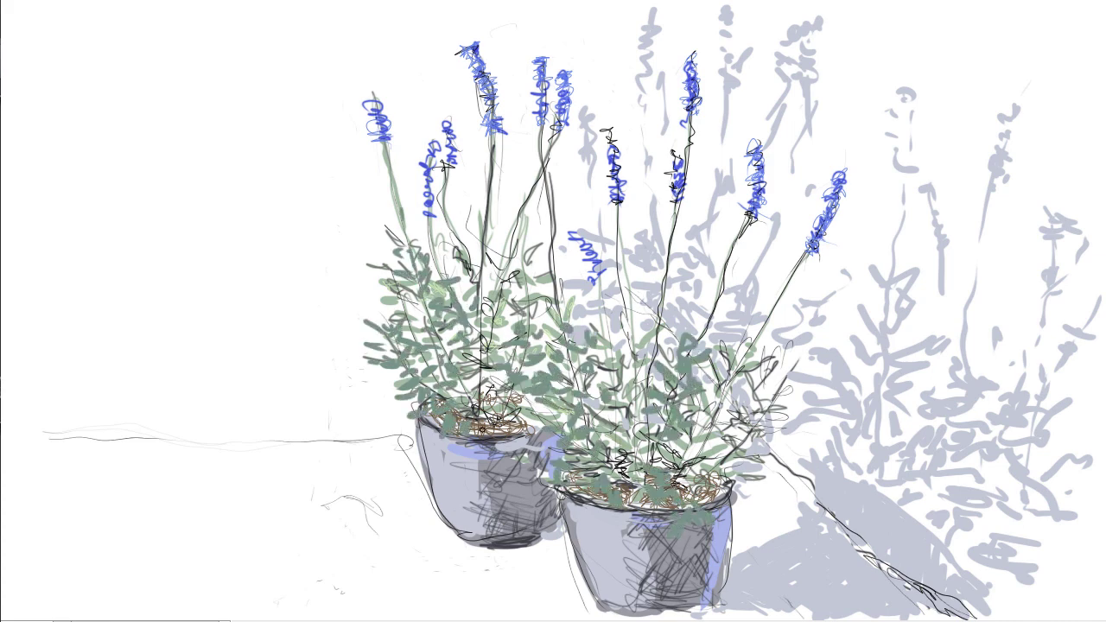
drag(458, 463, 537, 397)
drag(709, 496, 735, 405)
Step: Draw dark green stems and leaves reaching up through the right plant
drag(612, 437, 645, 404)
drag(594, 422, 611, 399)
drag(665, 332, 691, 116)
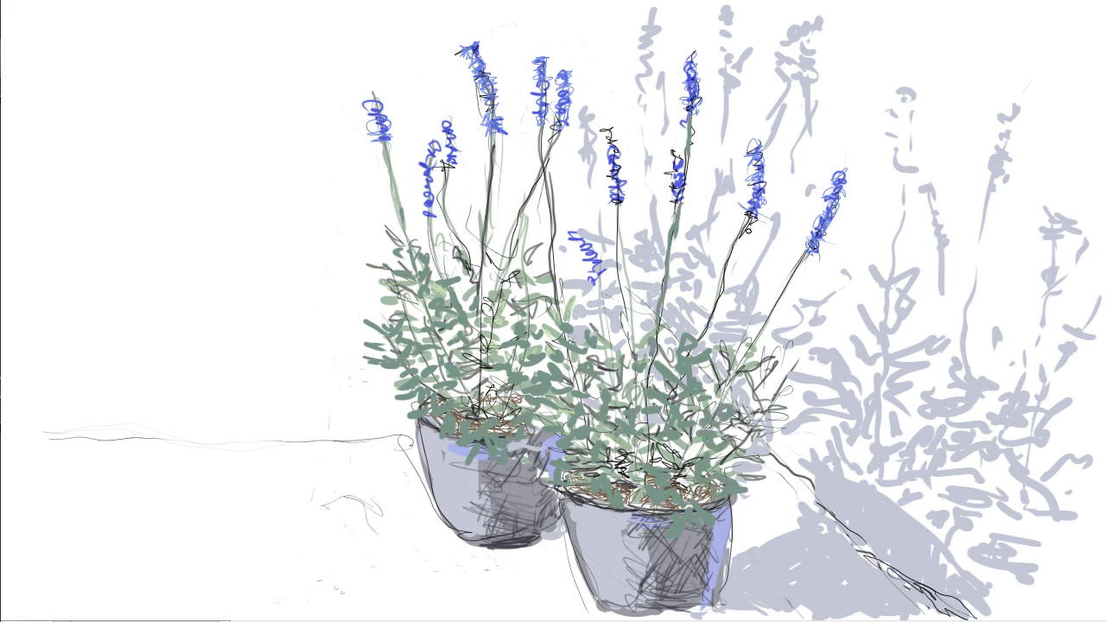
drag(702, 342, 753, 226)
drag(724, 389, 757, 349)
Step: Add dark green leaves along a stem of the right plant
drag(757, 418, 794, 407)
drag(786, 423, 718, 477)
drag(641, 406, 610, 348)
drag(608, 339, 595, 315)
drag(553, 258, 552, 207)
Step: Paint green stems and leaves on the left plant and light green leaves over the front pot's rim
drag(489, 226, 489, 147)
drag(449, 268, 442, 166)
drag(413, 248, 435, 218)
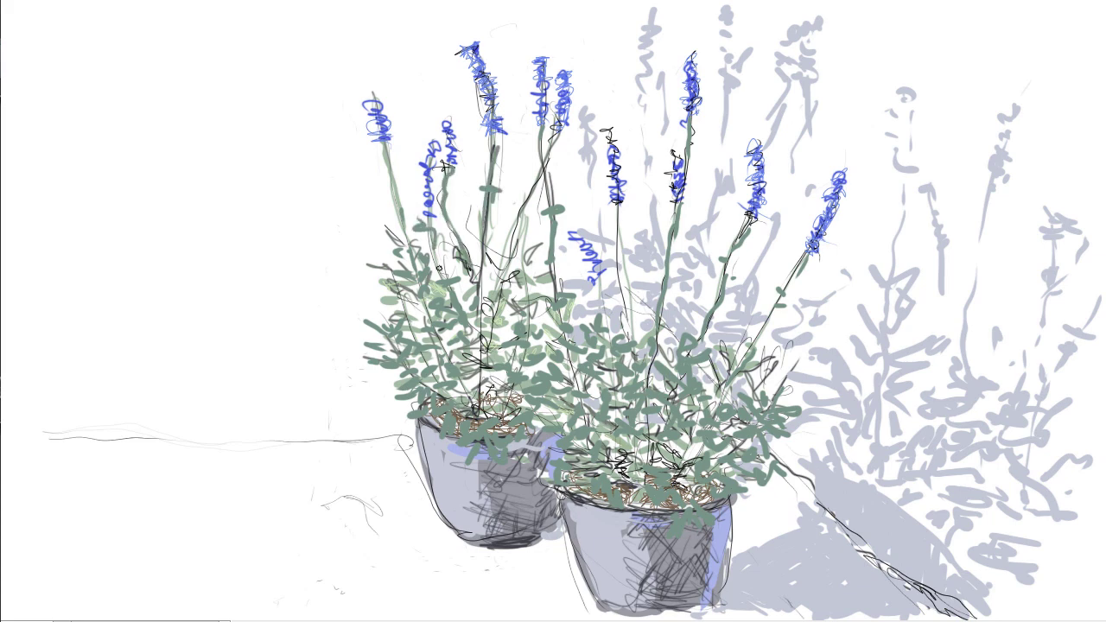
drag(458, 381, 513, 402)
drag(657, 477, 653, 504)
drag(415, 345, 447, 384)
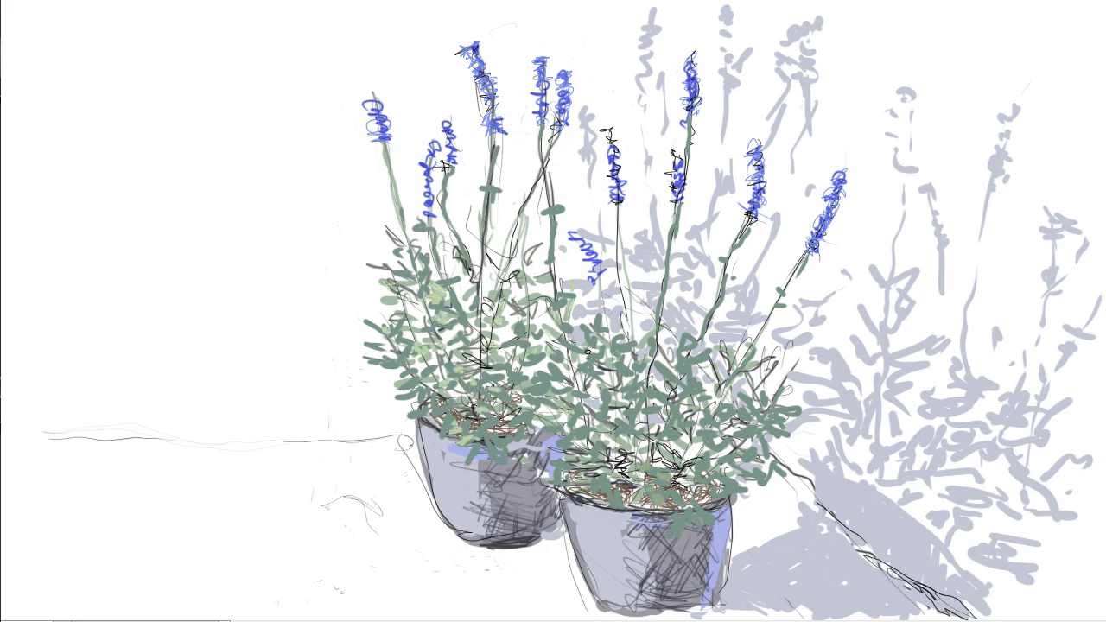
mouse_move(639, 489)
mouse_down()
mouse_move(666, 529)
mouse_move(562, 483)
mouse_move(603, 449)
mouse_up()
drag(683, 540, 730, 500)
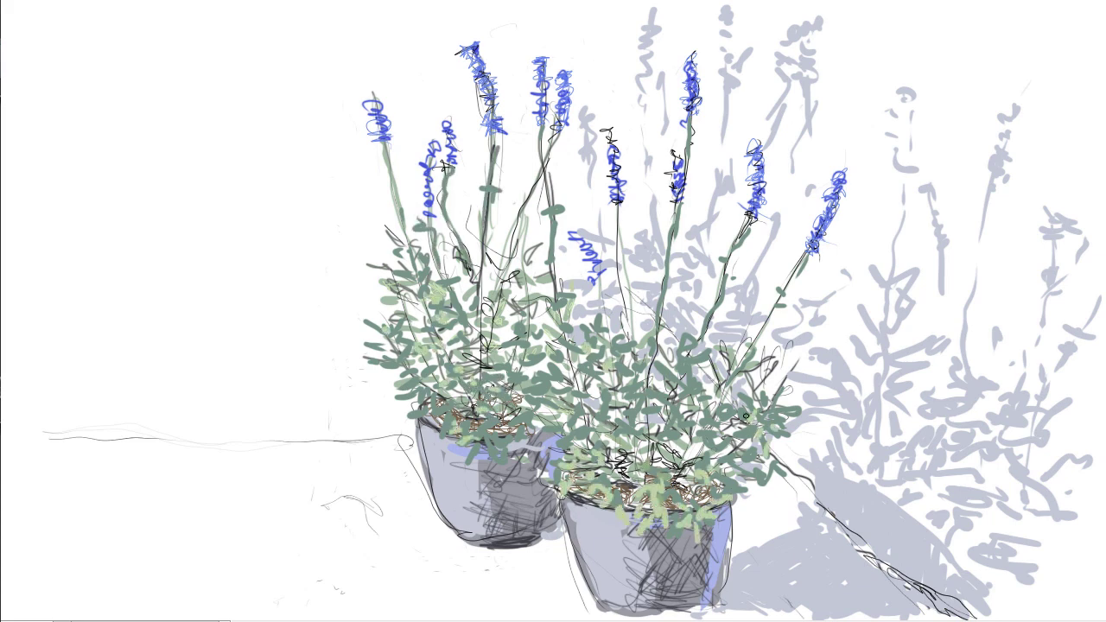
Step: Dab light green leaves across the right plant, the left plant's base and the front pot's foliage
drag(700, 380, 673, 390)
drag(505, 287, 490, 257)
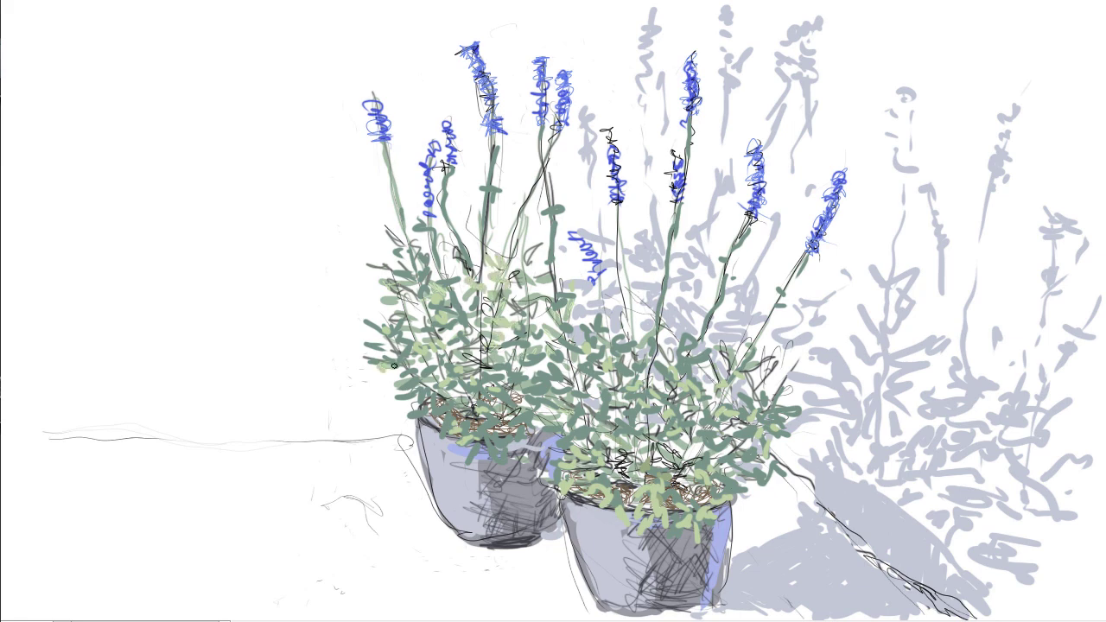
mouse_move(411, 389)
mouse_down()
mouse_move(459, 438)
mouse_move(538, 445)
mouse_up()
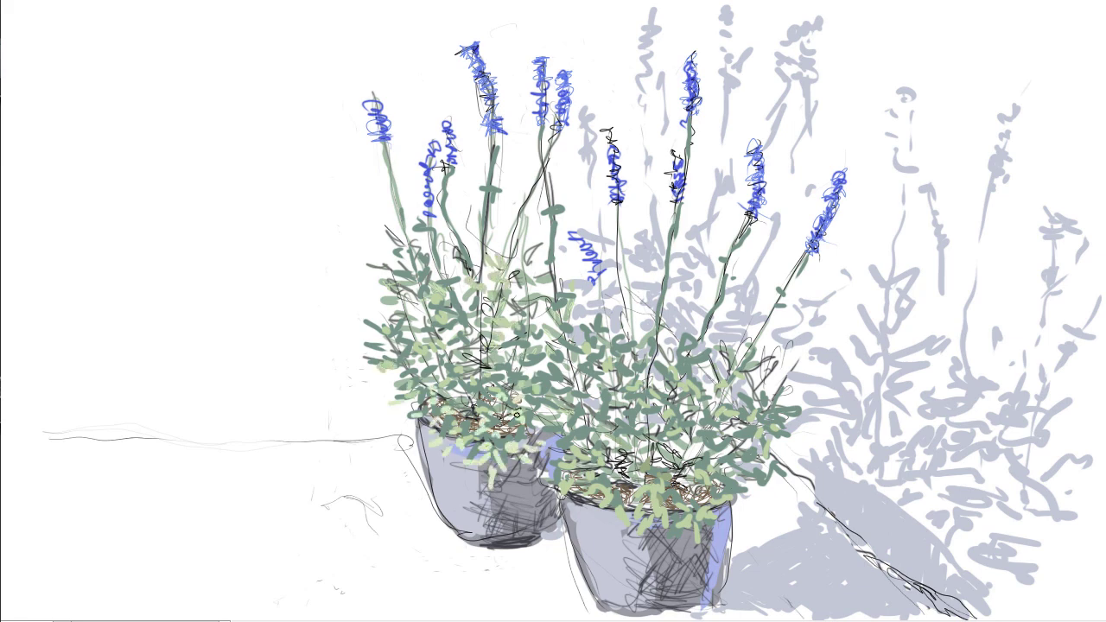
mouse_move(605, 518)
mouse_down()
mouse_move(679, 544)
mouse_move(719, 510)
mouse_up()
drag(739, 460, 777, 416)
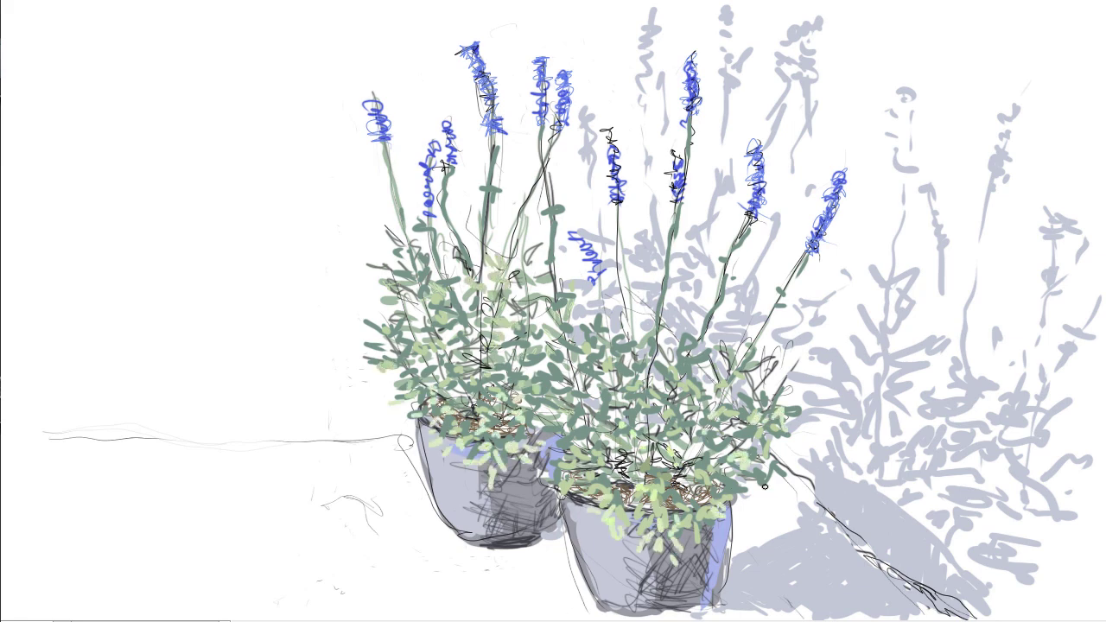
drag(474, 378, 497, 365)
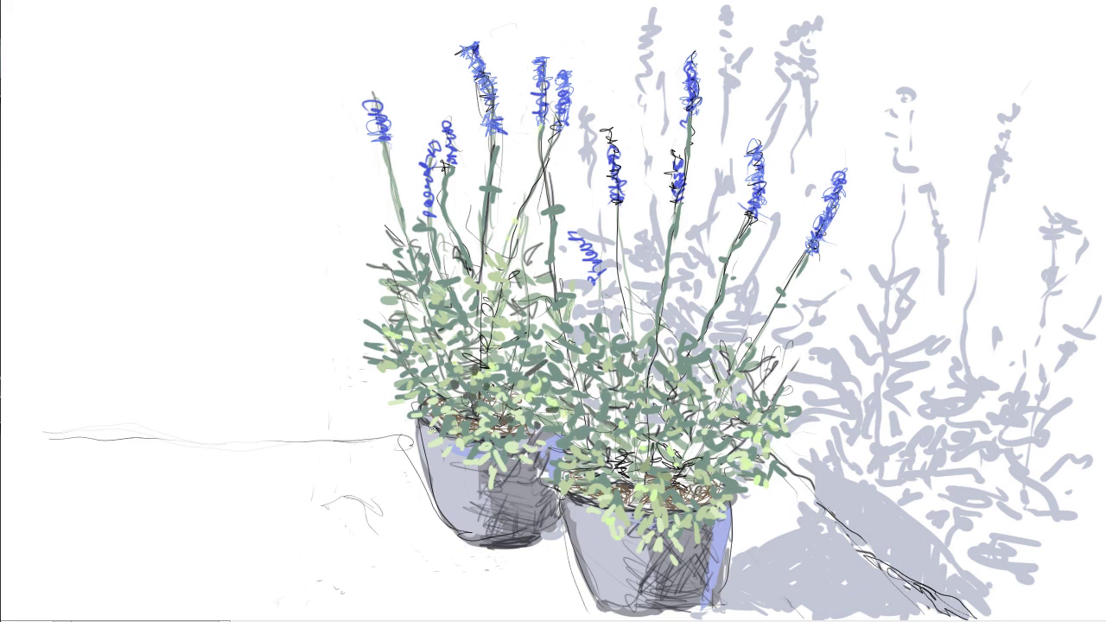
drag(448, 442, 390, 292)
Step: Add short dark grey-green leaves to the right plant
mouse_move(760, 444)
mouse_down()
mouse_move(802, 462)
mouse_move(788, 498)
mouse_up()
drag(720, 327, 722, 371)
mouse_move(597, 384)
mouse_down()
mouse_move(629, 502)
mouse_move(650, 514)
mouse_up()
Step: Add dark soil marks, shade both pots' right sides, and outline the shadow edge beside the front pot
drag(676, 482, 701, 503)
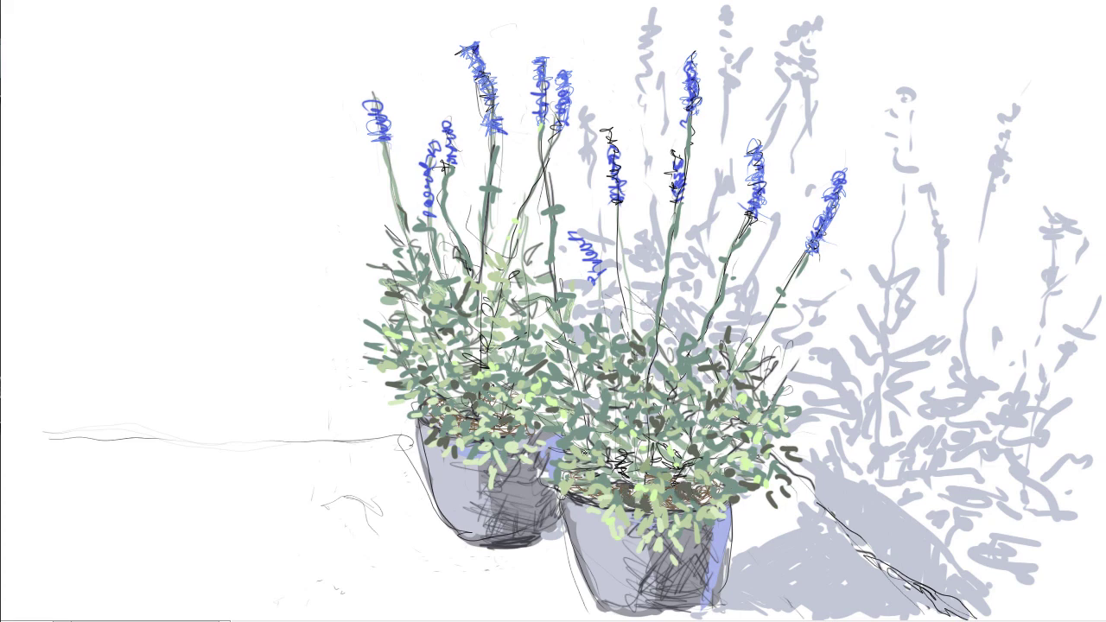
mouse_move(506, 448)
mouse_down()
mouse_move(538, 480)
mouse_move(545, 519)
mouse_up()
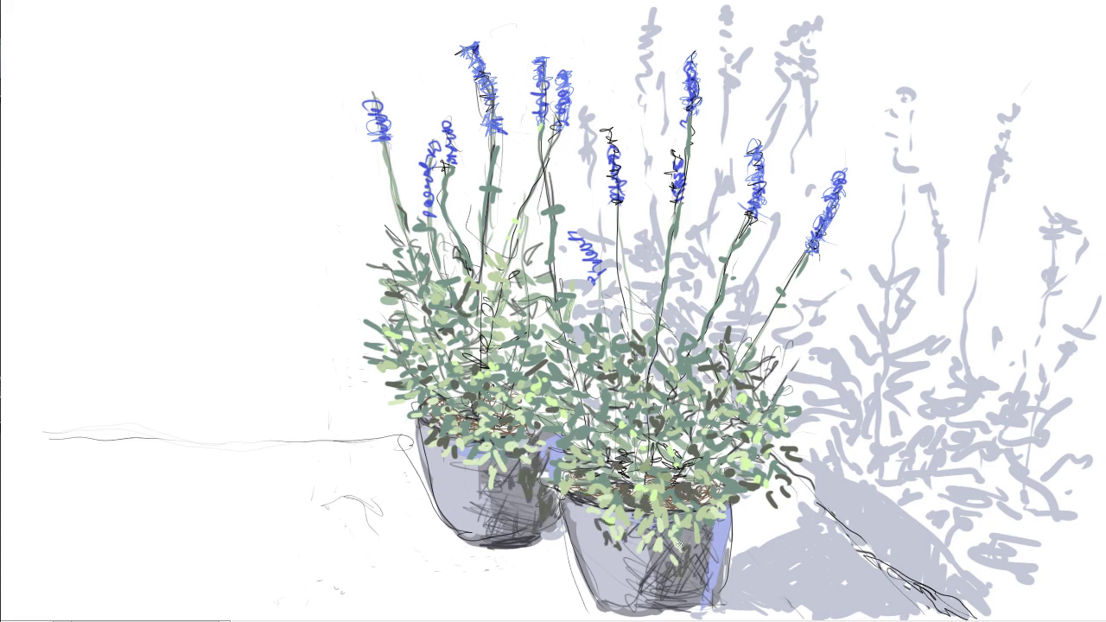
drag(707, 520, 725, 577)
drag(733, 508, 707, 615)
drag(565, 497, 604, 515)
drag(610, 501, 632, 526)
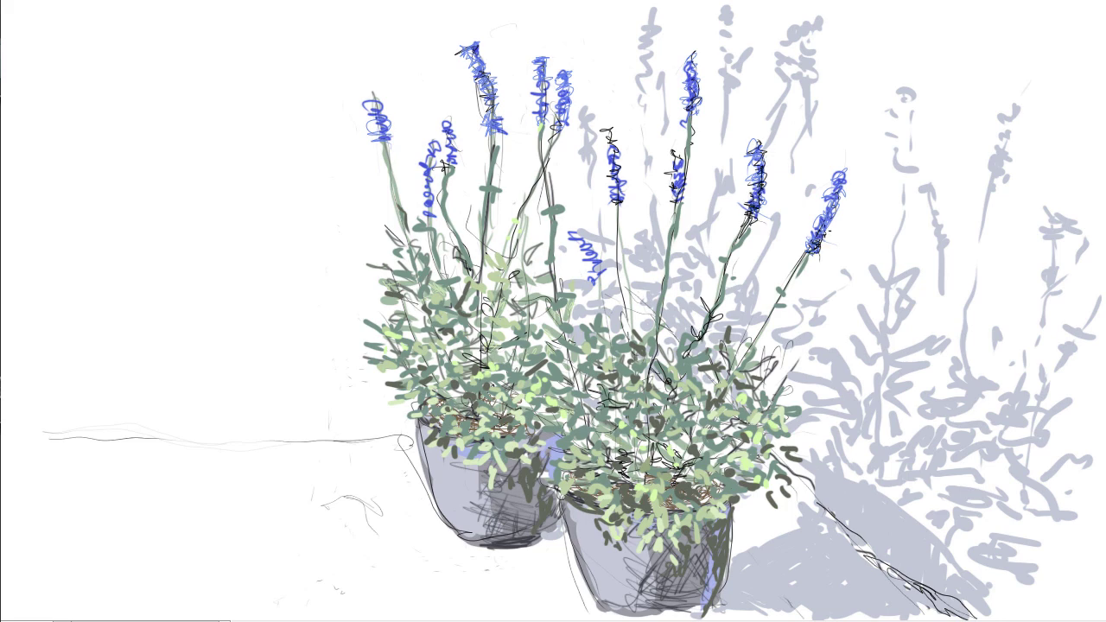
drag(845, 489, 923, 576)
drag(790, 496, 823, 527)
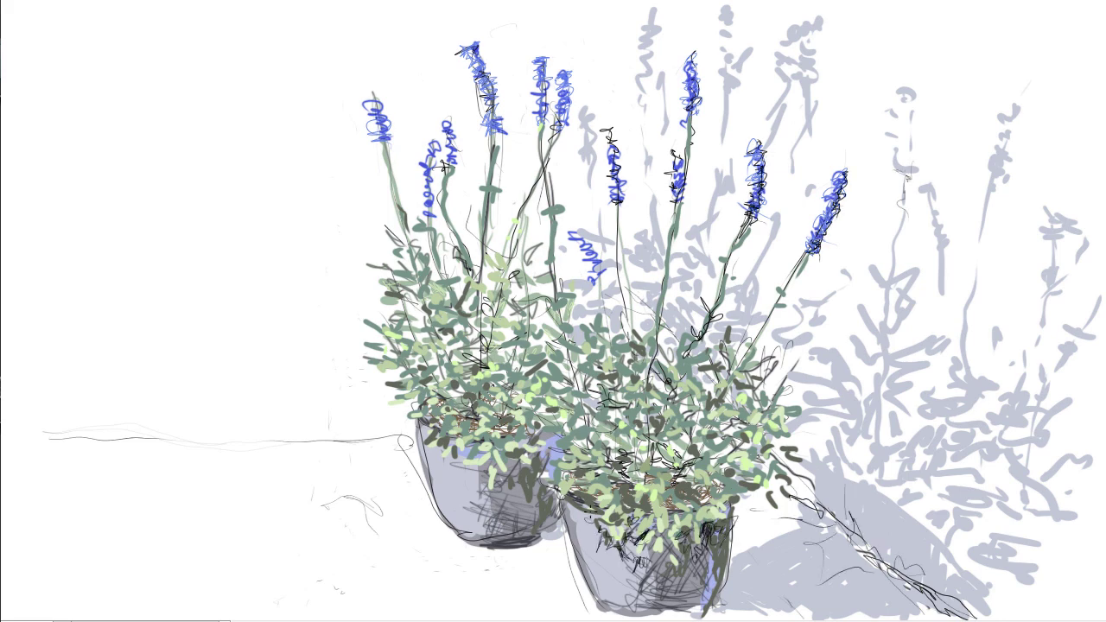
Step: Hatch dark shading into the lower right of the front and back pots, plus a thin stem among the left leaves
drag(719, 534, 655, 610)
drag(722, 553, 639, 617)
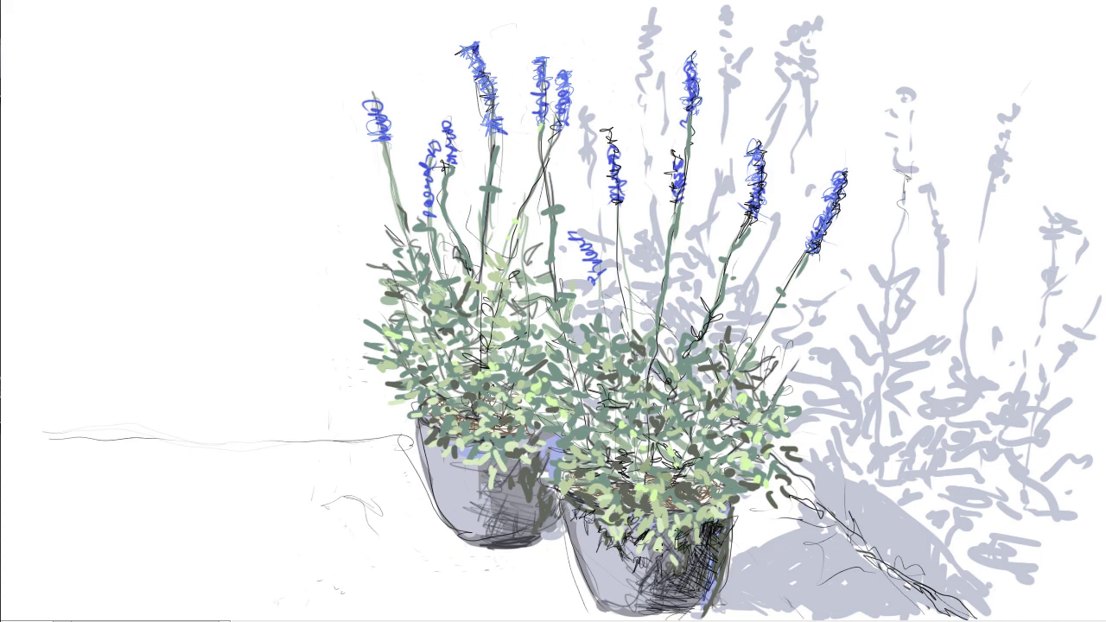
drag(554, 508, 539, 543)
mouse_move(541, 446)
mouse_down()
mouse_move(518, 502)
mouse_move(502, 498)
mouse_move(498, 536)
mouse_up()
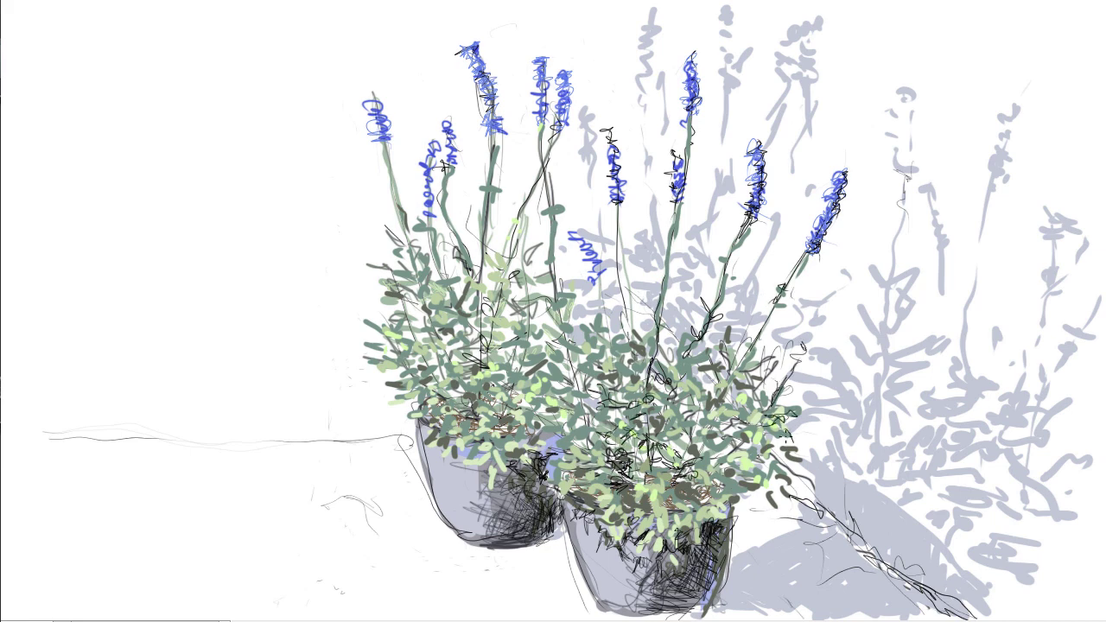
drag(494, 311, 482, 382)
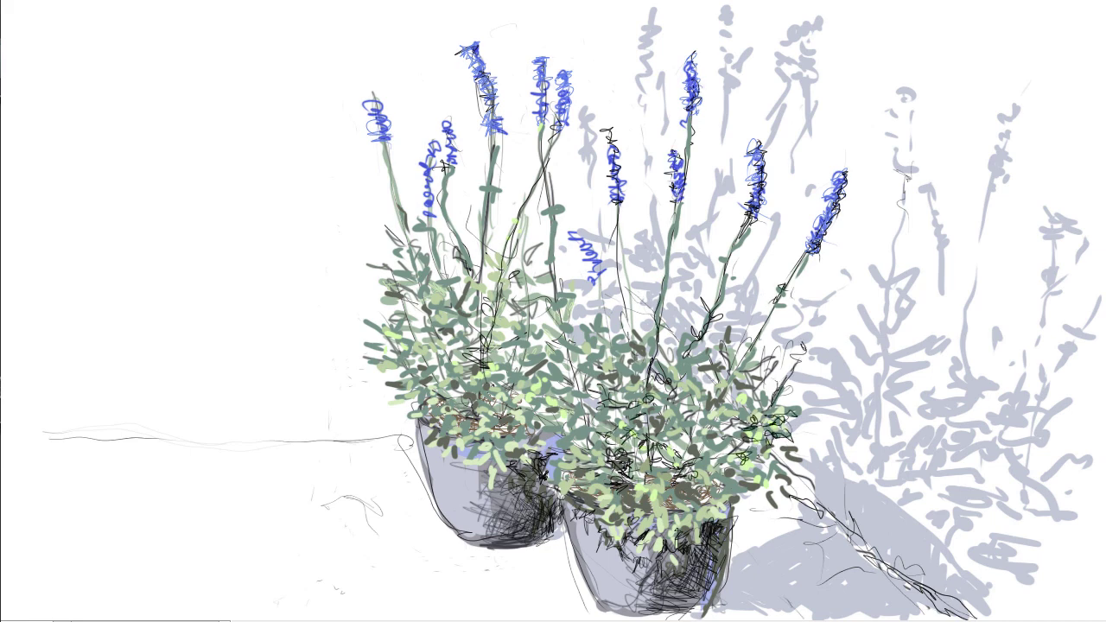
Step: Draw extra blue lavender spikes with stems on both plants
mouse_move(782, 296)
mouse_down()
mouse_move(776, 251)
mouse_move(778, 328)
mouse_up()
drag(782, 285, 750, 384)
drag(524, 183, 522, 207)
drag(519, 221, 540, 235)
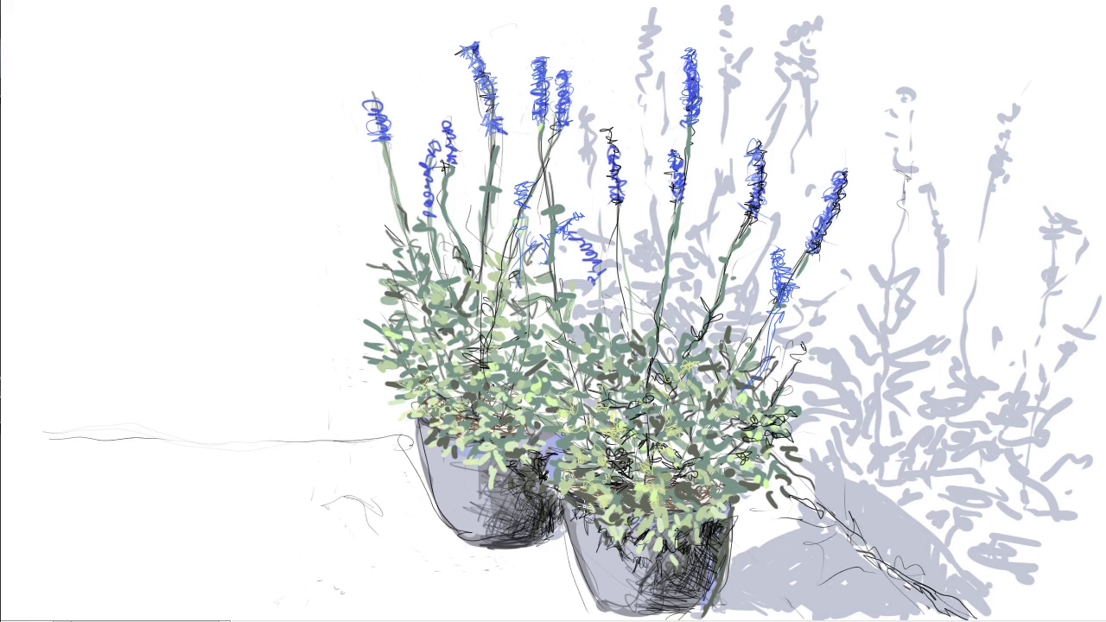
Step: Dab pale yellow-green leaf highlights near the pot rims and across both bushes
drag(560, 499, 591, 516)
drag(581, 518, 608, 534)
drag(558, 473, 578, 481)
drag(540, 470, 558, 477)
drag(641, 426, 678, 449)
drag(480, 443, 538, 440)
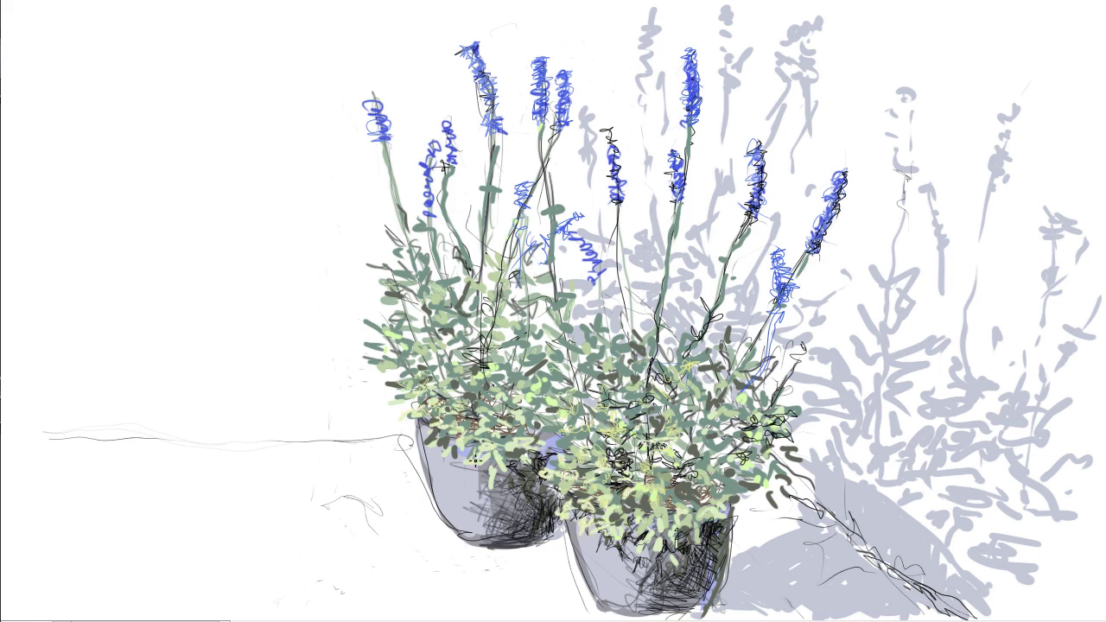
mouse_move(381, 380)
mouse_down()
mouse_move(466, 376)
mouse_move(496, 406)
mouse_up()
drag(444, 458, 505, 489)
mouse_move(719, 493)
mouse_down()
mouse_move(752, 525)
mouse_move(768, 510)
mouse_move(769, 525)
mouse_up()
drag(480, 405, 522, 389)
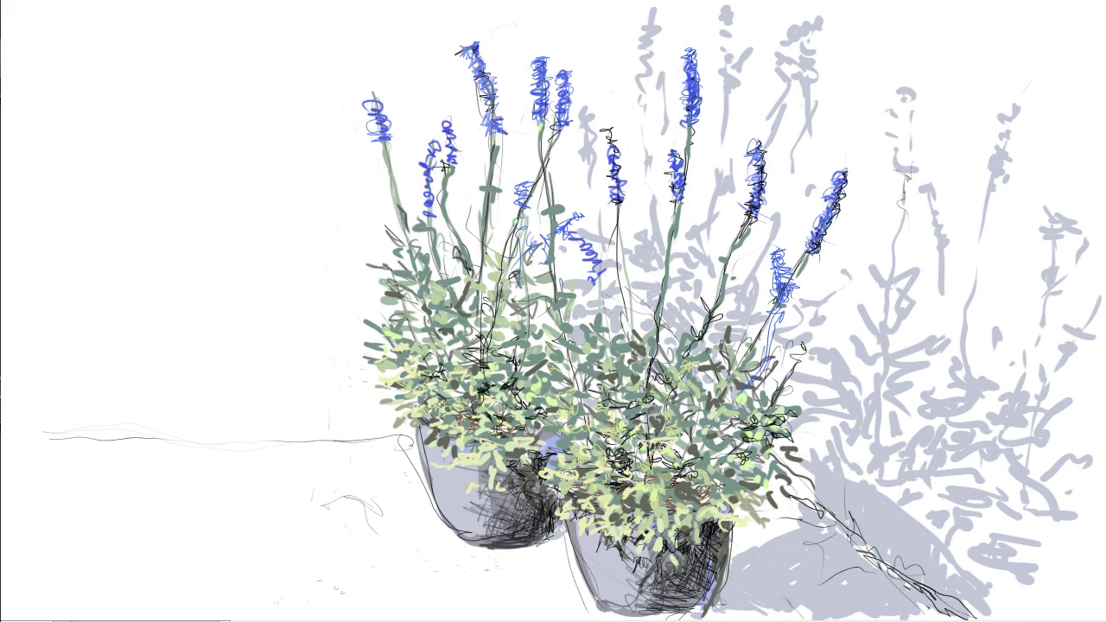
Step: Darken the diagonal stem in the shadow and erase the faint ground line on the left
drag(615, 438, 674, 477)
mouse_move(772, 509)
mouse_down()
mouse_move(850, 541)
mouse_move(939, 615)
mouse_up()
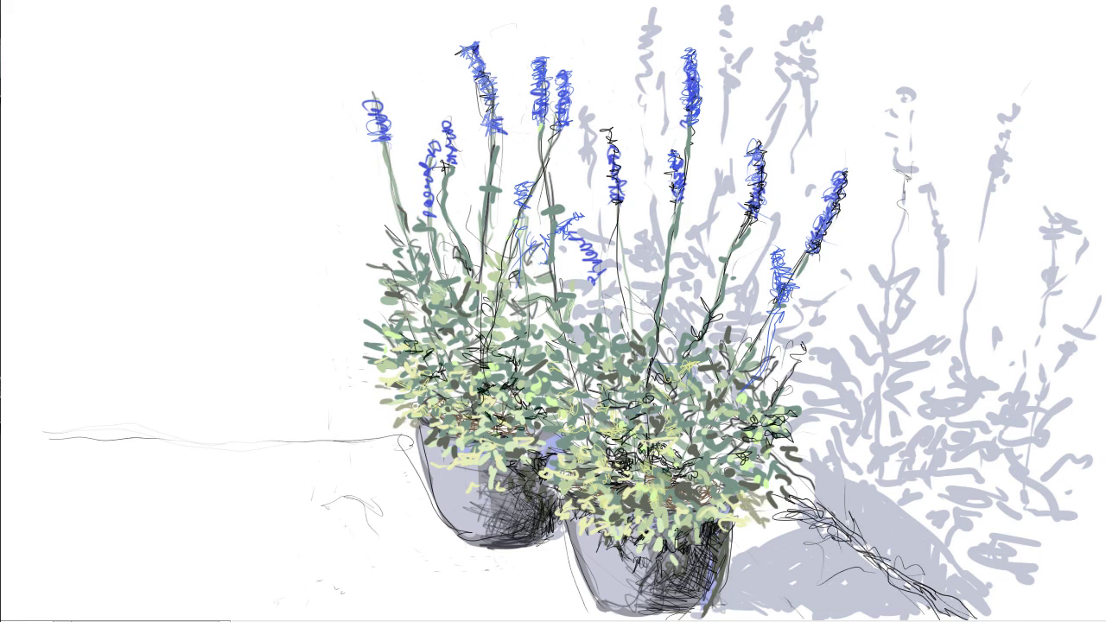
drag(48, 437, 250, 440)
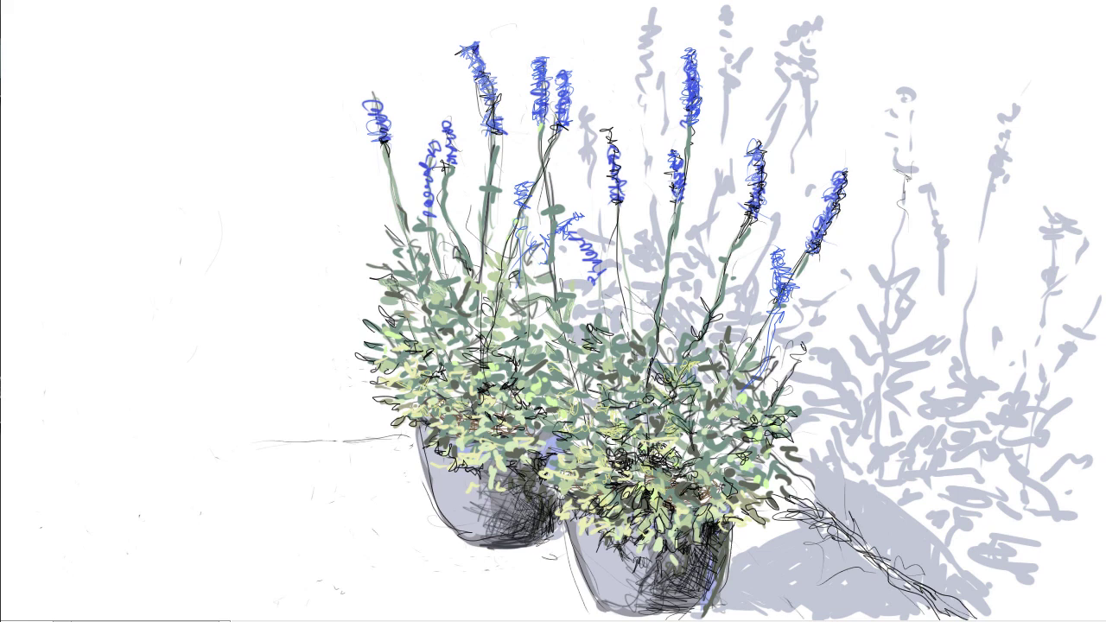
Step: Handwrite the signature and the date 01.06.20 in the lower-left corner
drag(86, 406, 60, 510)
drag(57, 467, 182, 350)
drag(104, 578, 198, 459)
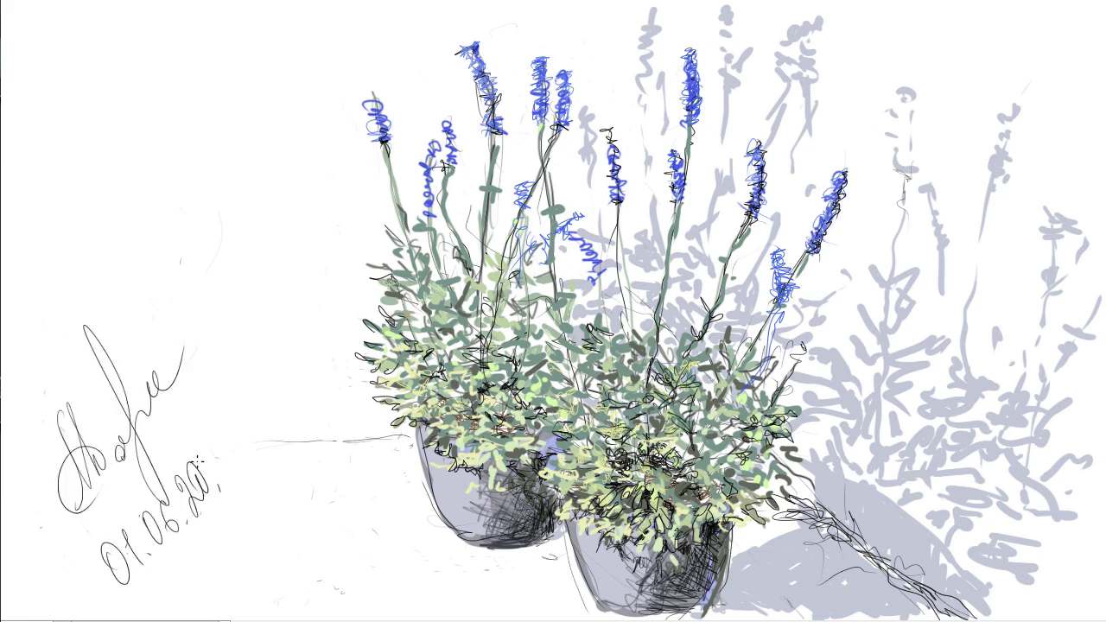